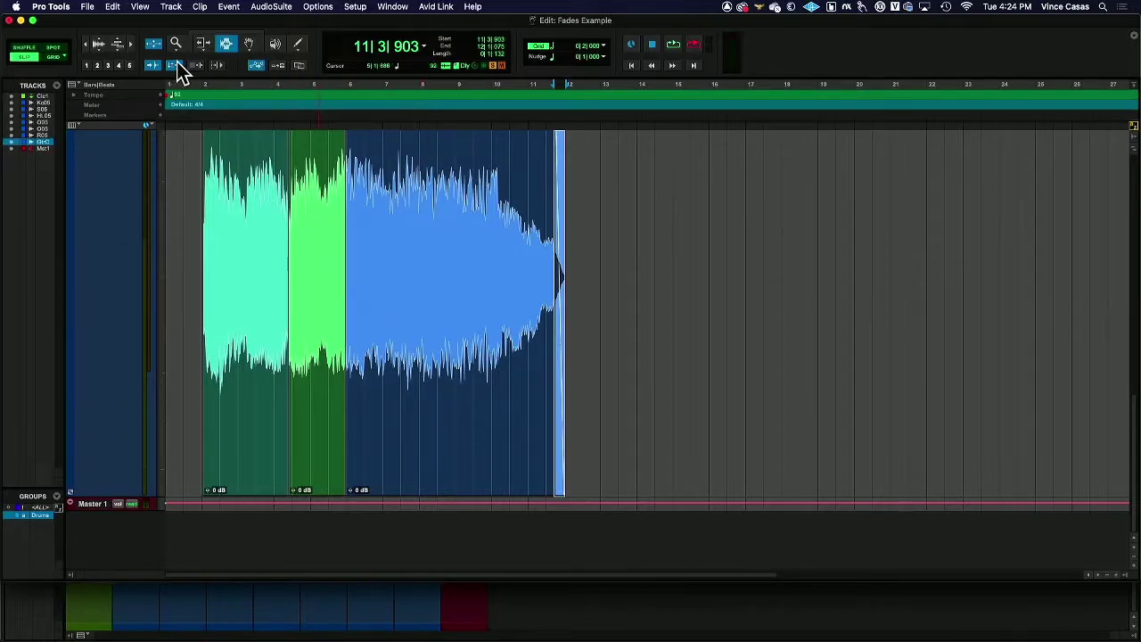
Step: Zoom in closely on the boundary between the green and blue clips
{"action": "left_click", "coordinate": [132, 42]}
{"action": "left_click", "coordinate": [132, 42]}
{"action": "left_click", "coordinate": [132, 42]}
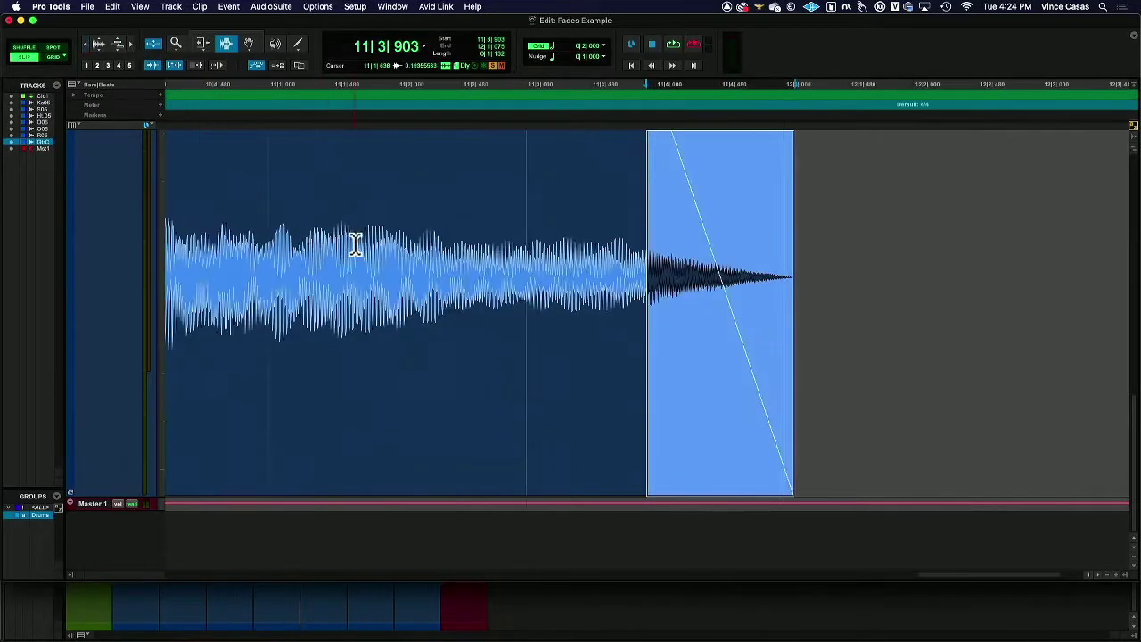
{"action": "key", "text": "super+bracketright"}
{"action": "scroll", "coordinate": [356, 245], "scroll_direction": "left", "scroll_amount": 10}
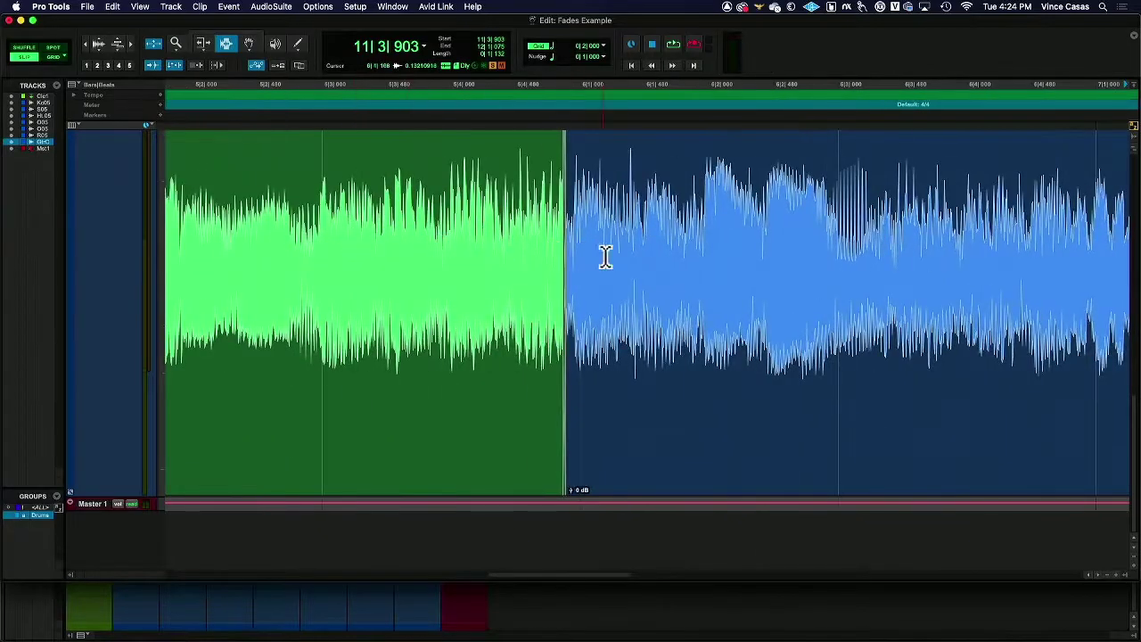
{"action": "left_click", "coordinate": [131, 44]}
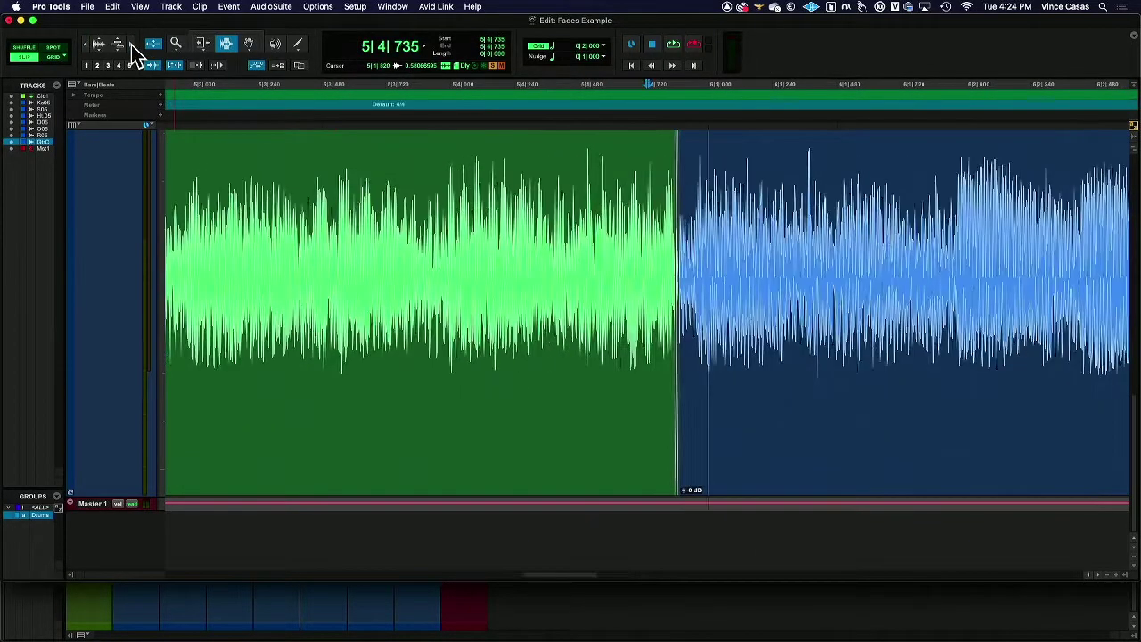
{"action": "left_click", "coordinate": [131, 44]}
{"action": "left_click", "coordinate": [131, 44]}
{"action": "scroll", "coordinate": [621, 224], "scroll_direction": "right", "scroll_amount": 2}
{"action": "scroll", "coordinate": [620, 224], "scroll_direction": "right", "scroll_amount": 5}
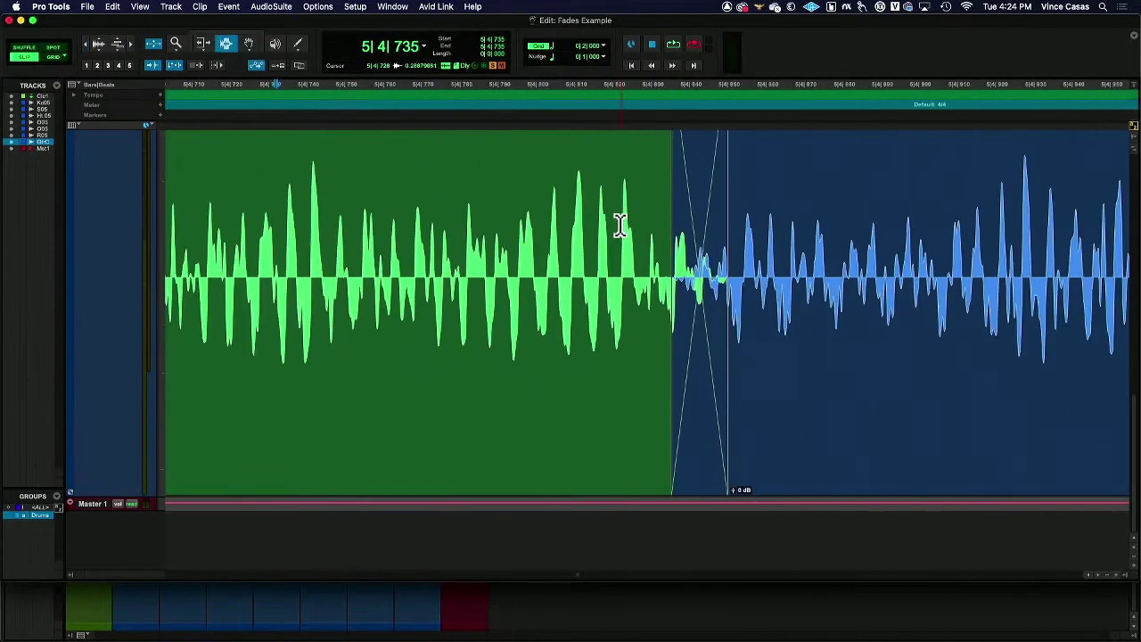
{"action": "scroll", "coordinate": [583, 210], "scroll_direction": "left", "scroll_amount": 2}
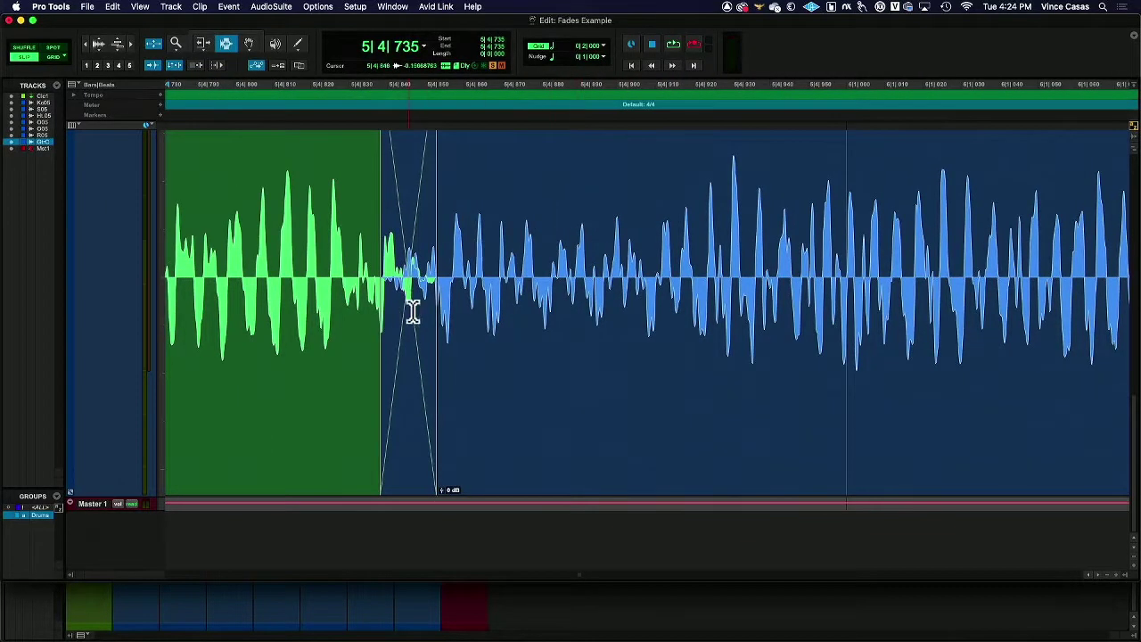
Step: Select the crossfade between the green and blue clips and delete it
{"action": "double_click", "coordinate": [398, 284]}
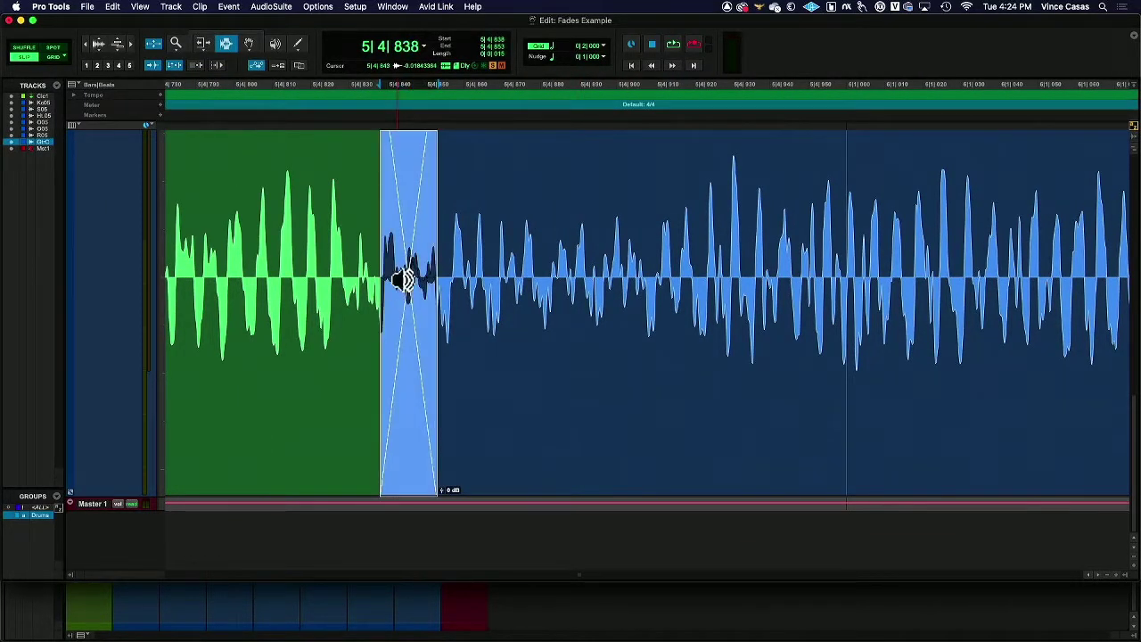
{"action": "left_click", "coordinate": [131, 44]}
{"action": "left_click", "coordinate": [131, 44]}
{"action": "scroll", "coordinate": [447, 249], "scroll_direction": "right", "scroll_amount": 3}
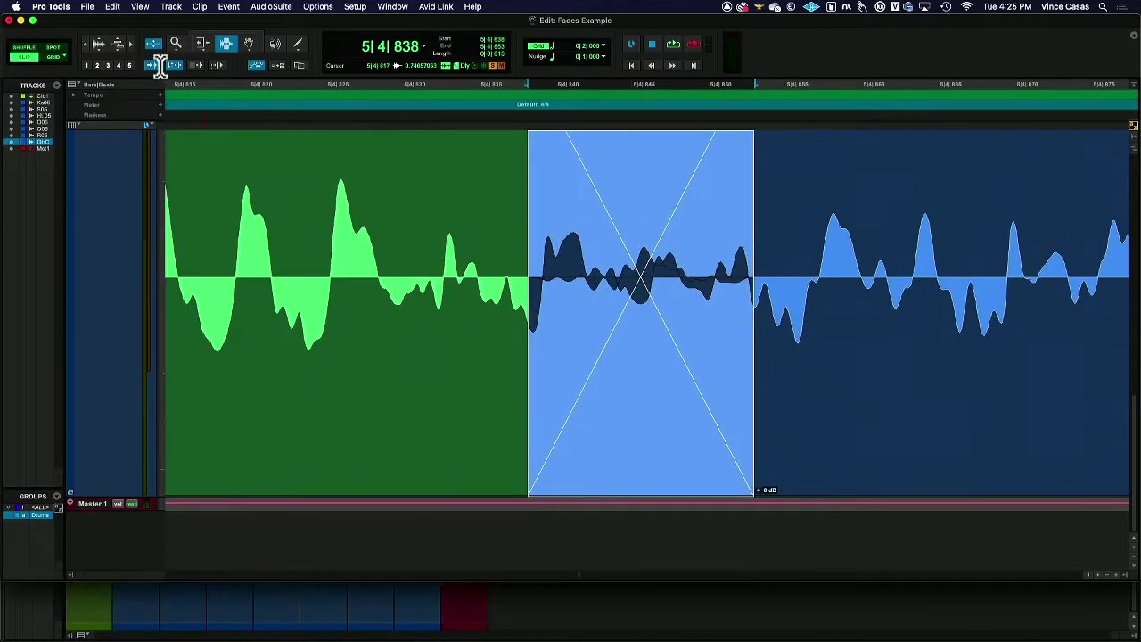
{"action": "left_click", "coordinate": [89, 44]}
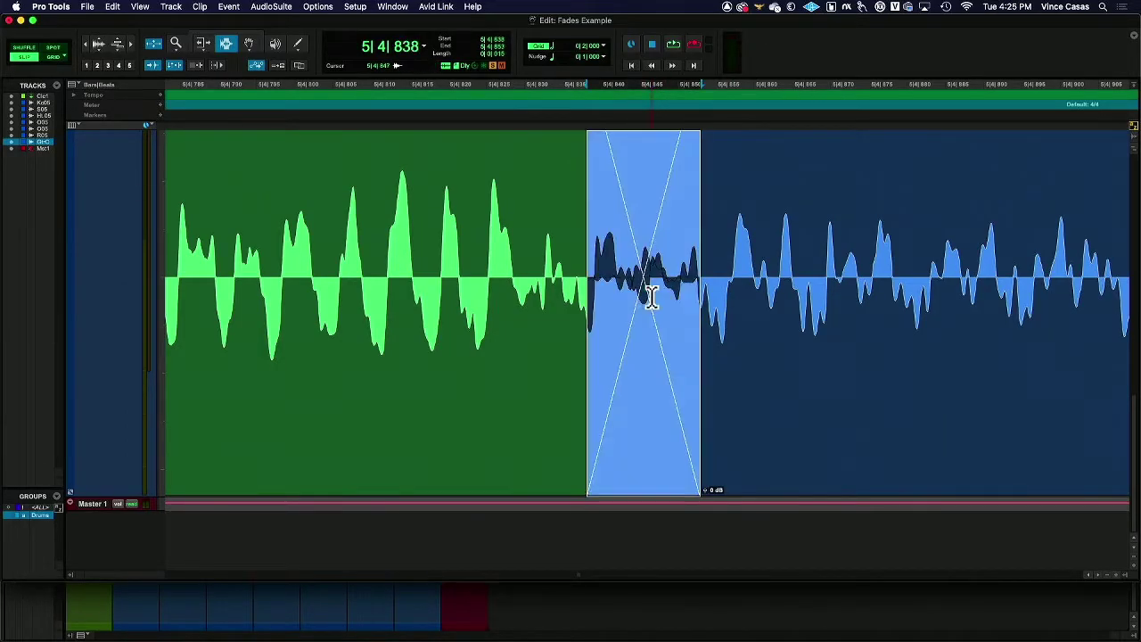
{"action": "key", "text": "Delete"}
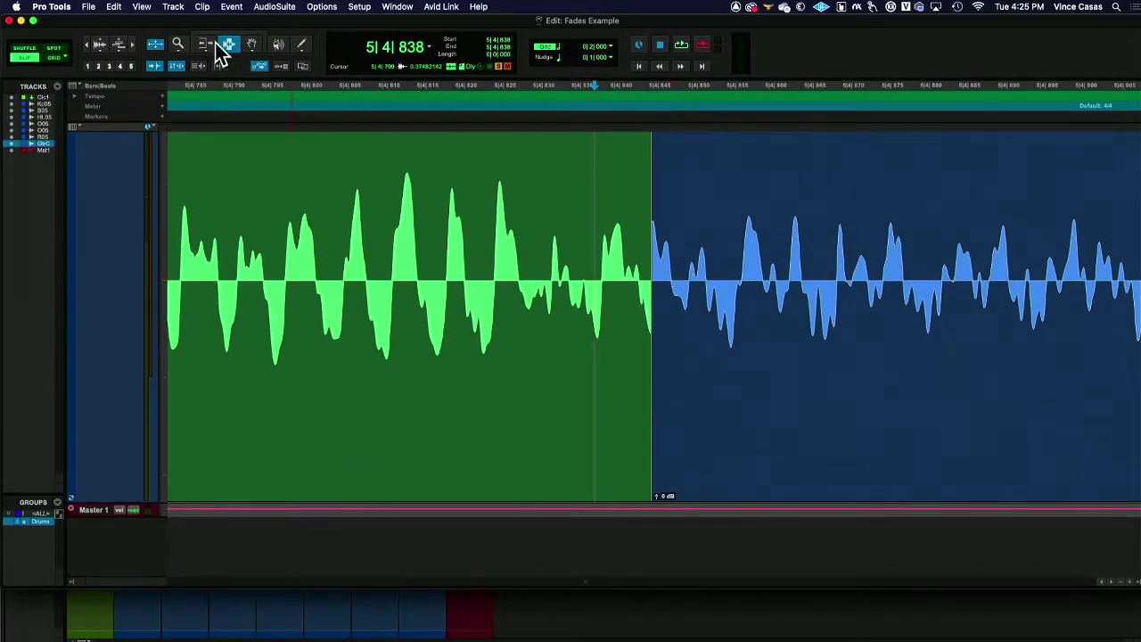
Step: Trim the green/blue clip edge back to 5|4|834, then check both clips' positions
{"action": "left_click", "coordinate": [212, 43]}
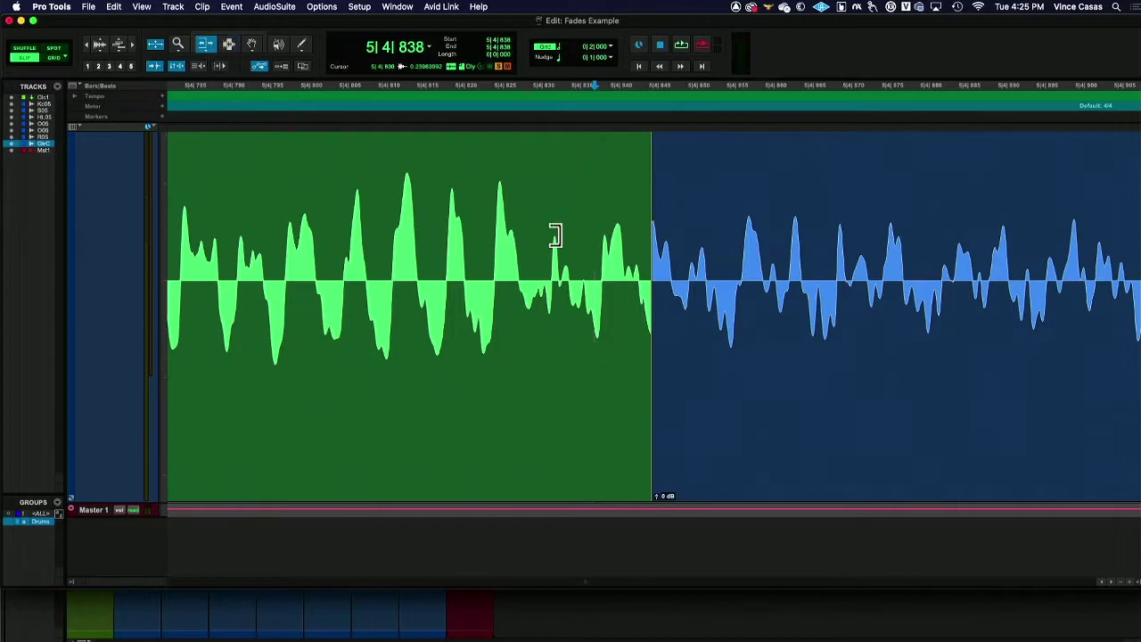
{"action": "left_click_drag", "start_coordinate": [642, 259], "coordinate": [558, 227]}
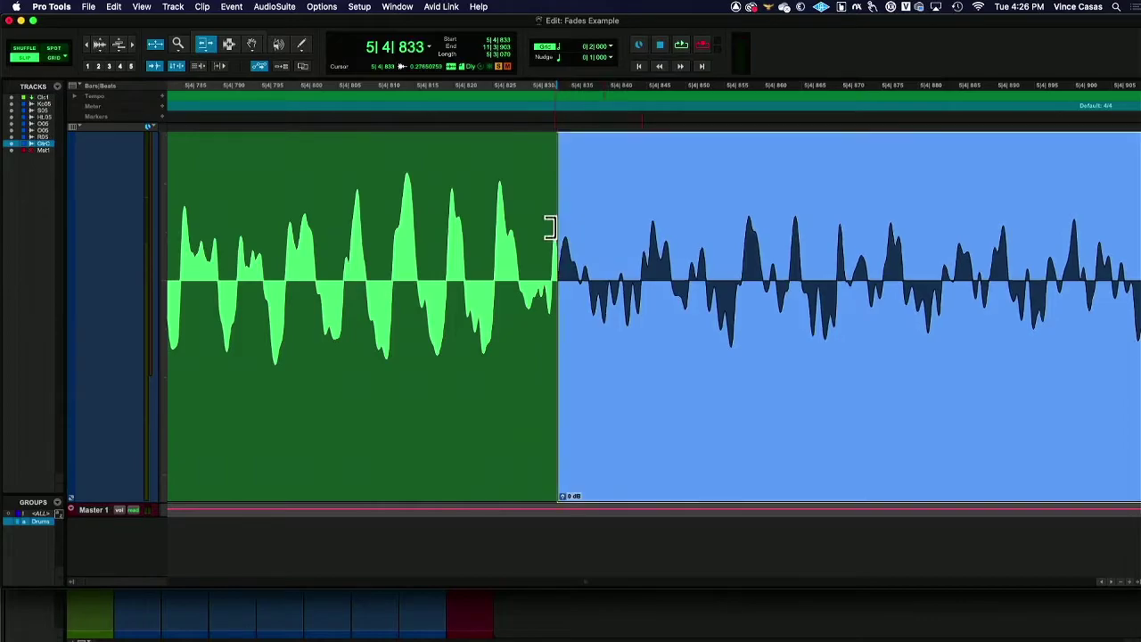
{"action": "left_click", "coordinate": [547, 229]}
{"action": "left_click", "coordinate": [563, 229]}
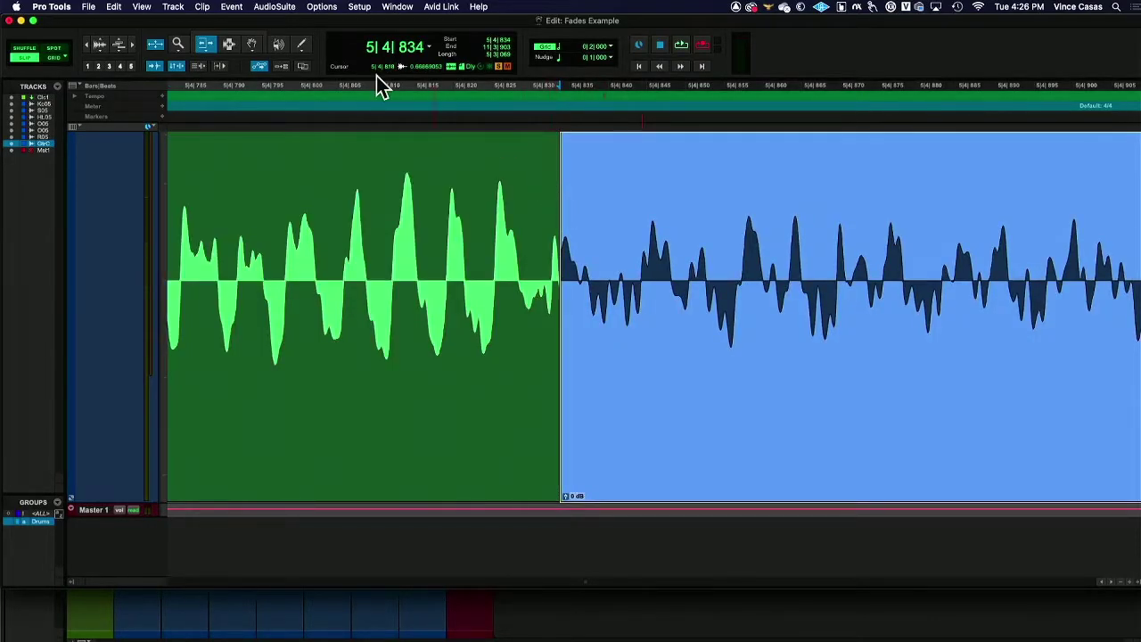
Step: Create a Standard, Equal Gain crossfade from about 5|4|832 to 5|4|836, auditioning it
{"action": "left_click_drag", "start_coordinate": [540, 271], "coordinate": [583, 261]}
{"action": "key", "text": "super+f"}
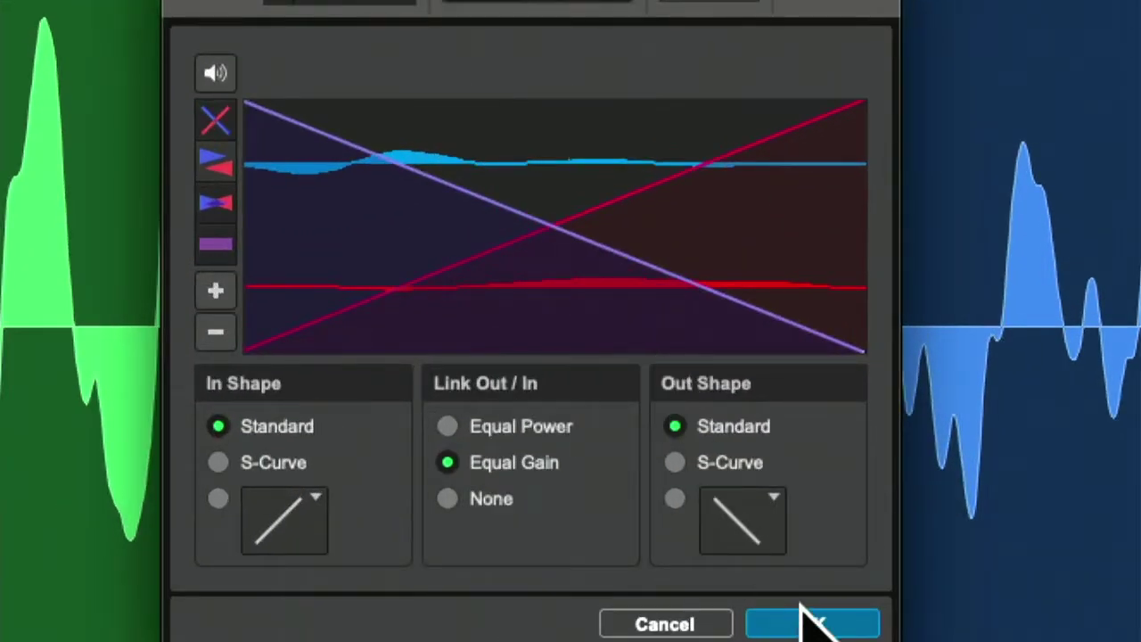
{"action": "left_click", "coordinate": [224, 72]}
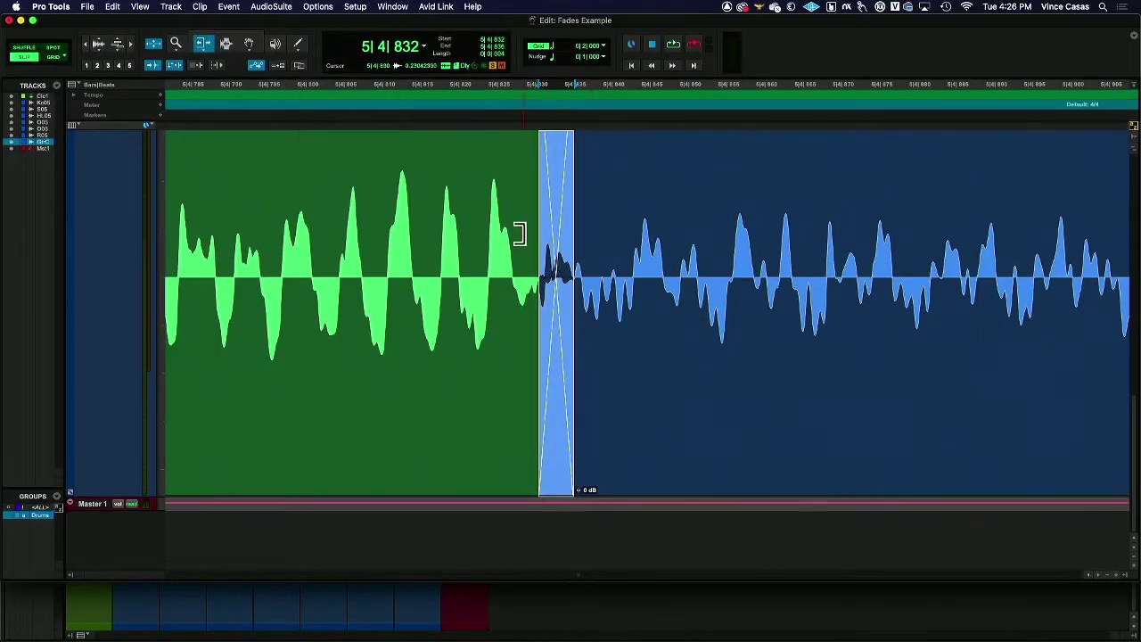
Step: Extend the crossfade's left and right edges outward and play the transition once
{"action": "left_click_drag", "start_coordinate": [546, 223], "coordinate": [484, 235]}
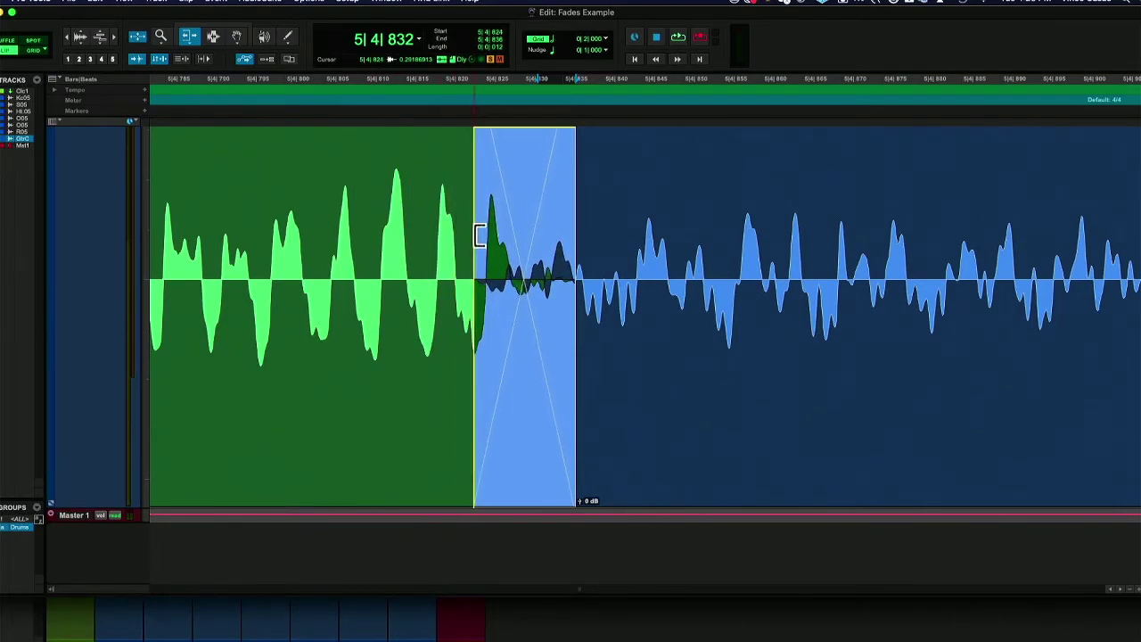
{"action": "left_click_drag", "start_coordinate": [579, 239], "coordinate": [761, 257]}
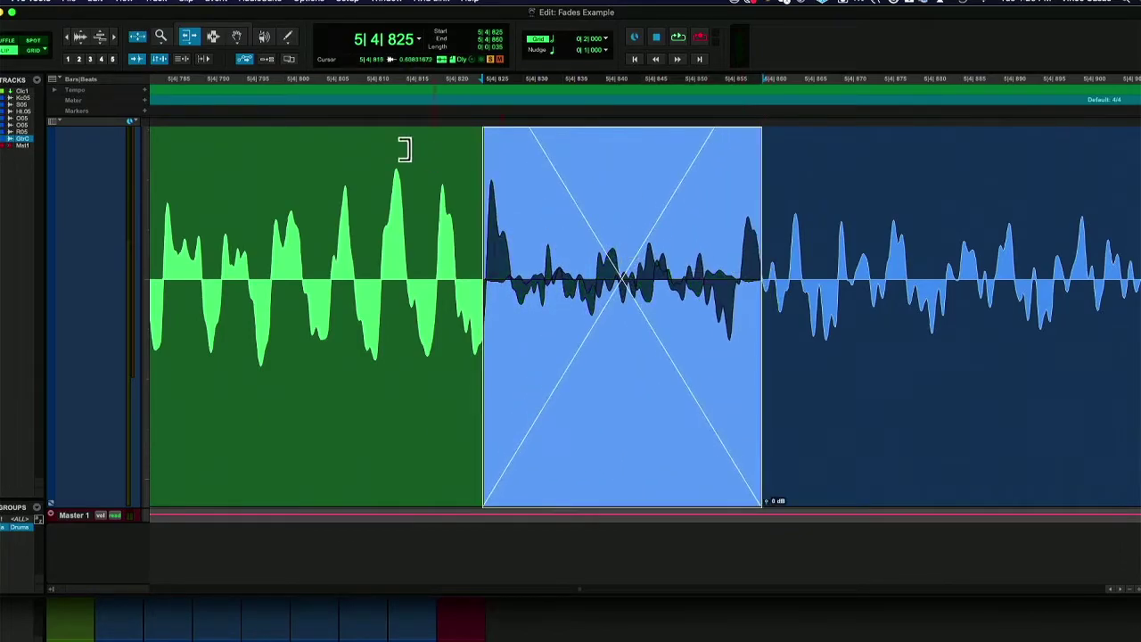
{"action": "left_click", "coordinate": [245, 104]}
{"action": "key", "text": "space"}
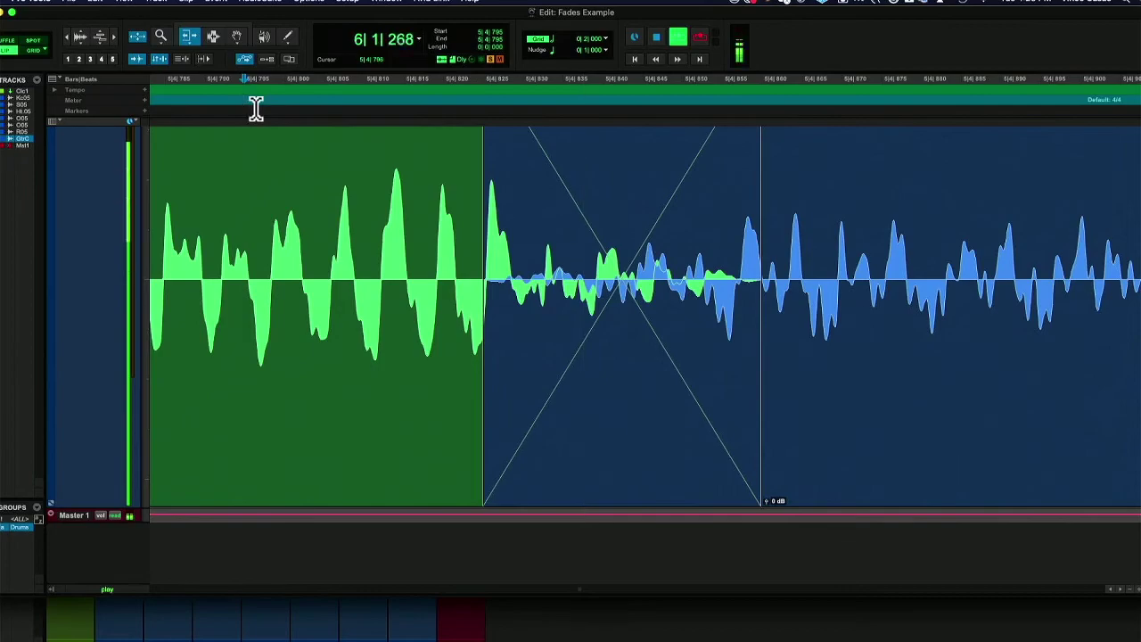
{"action": "key", "text": "space"}
Step: Zoom out and play back the green-to-blue transition from 5|4|482
{"action": "key", "text": "space"}
{"action": "left_click", "coordinate": [70, 37]}
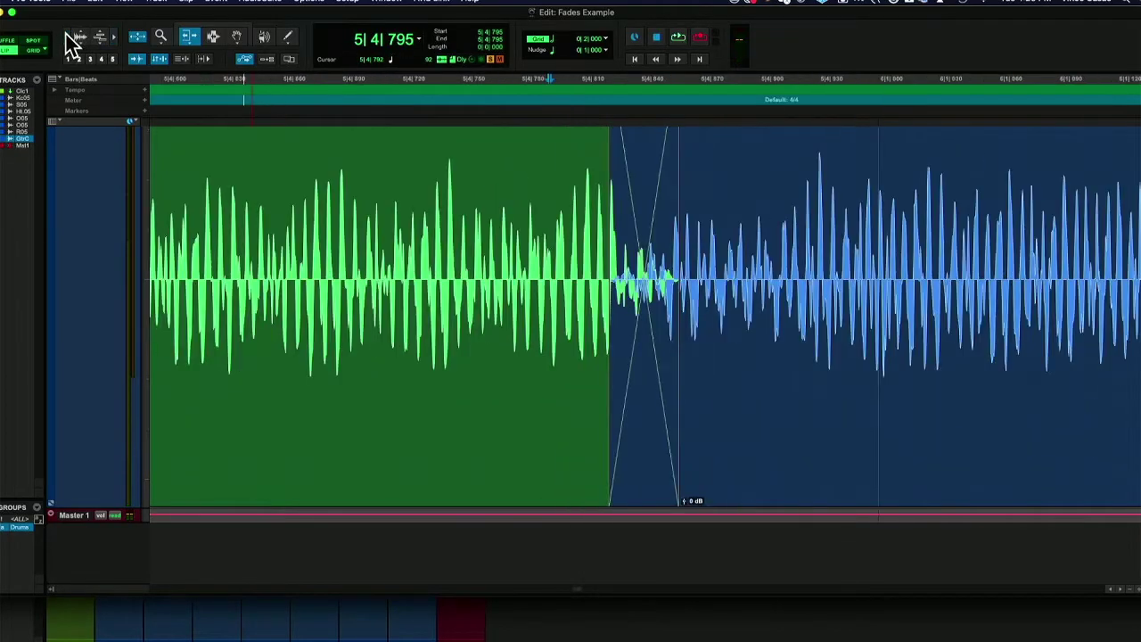
{"action": "left_click", "coordinate": [71, 40]}
{"action": "key", "text": "space"}
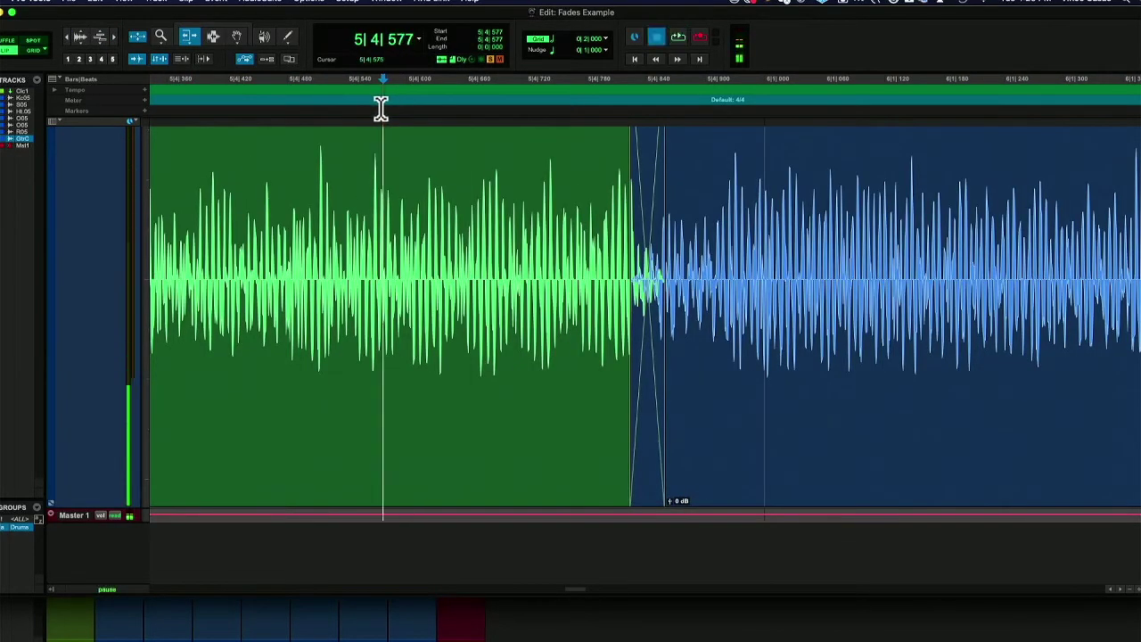
{"action": "key", "text": "space"}
{"action": "key", "text": "space"}
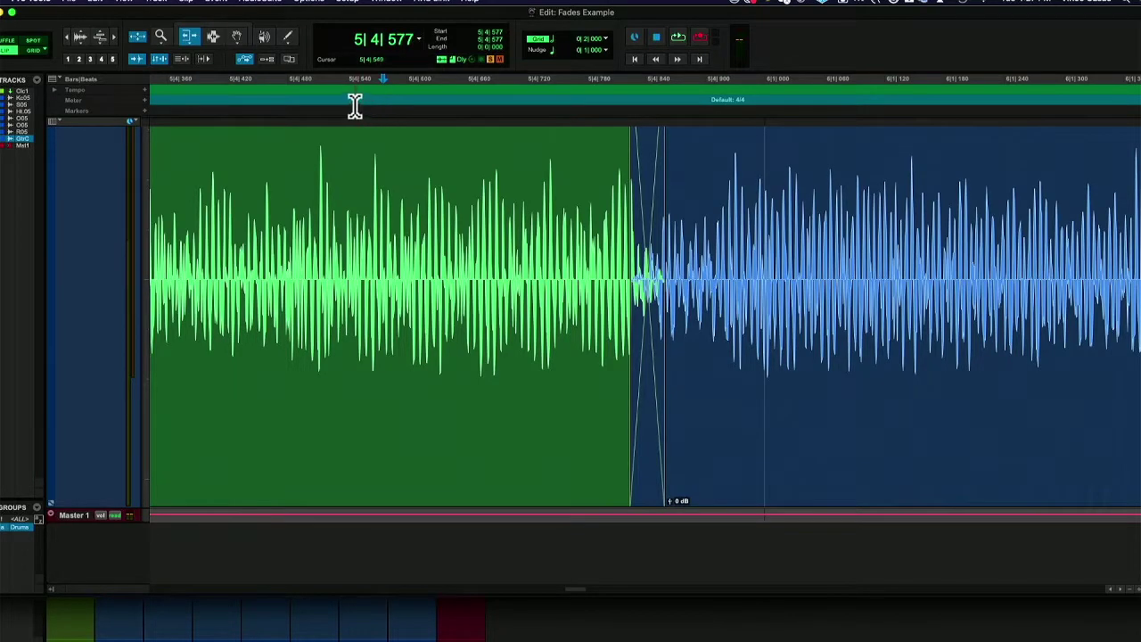
{"action": "left_click", "coordinate": [355, 106]}
{"action": "left_click", "coordinate": [289, 110]}
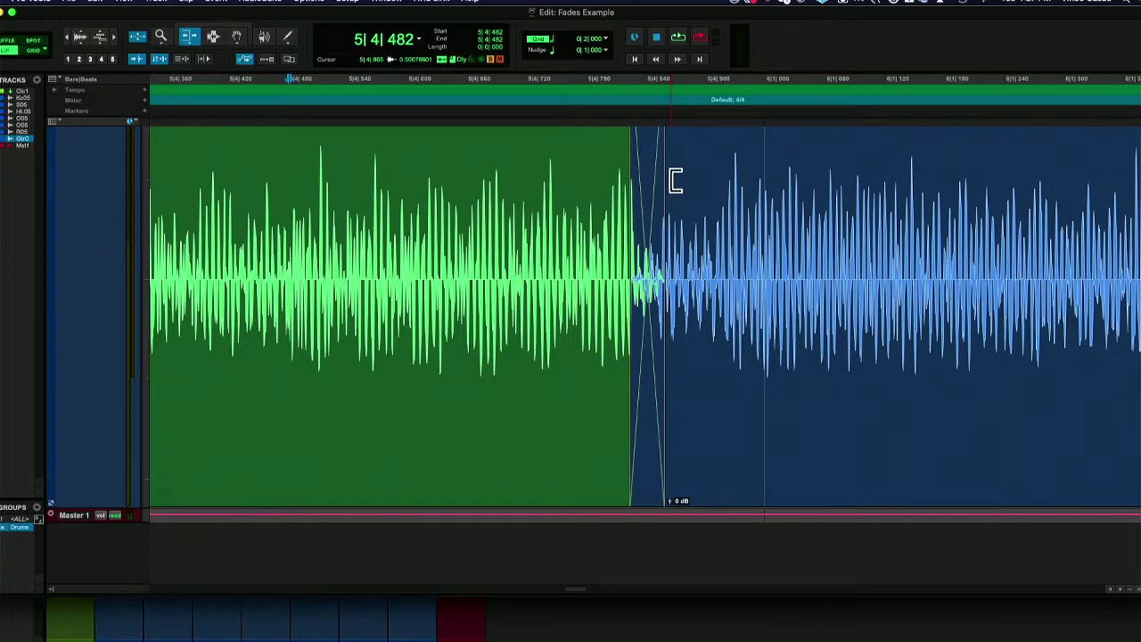
{"action": "key", "text": "space"}
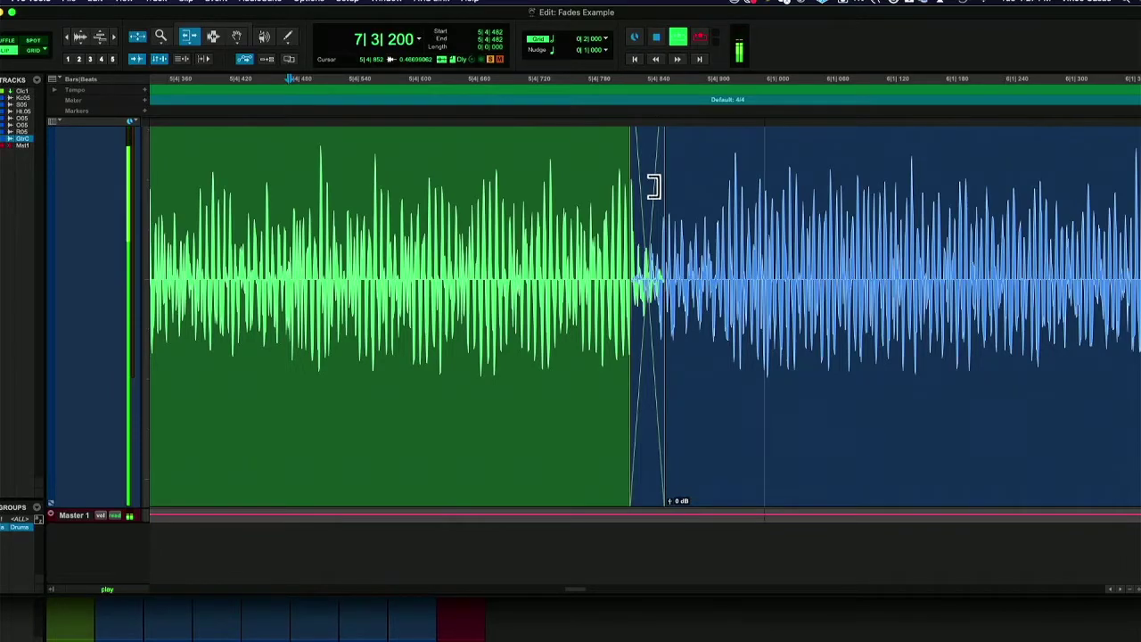
{"action": "key", "text": "space"}
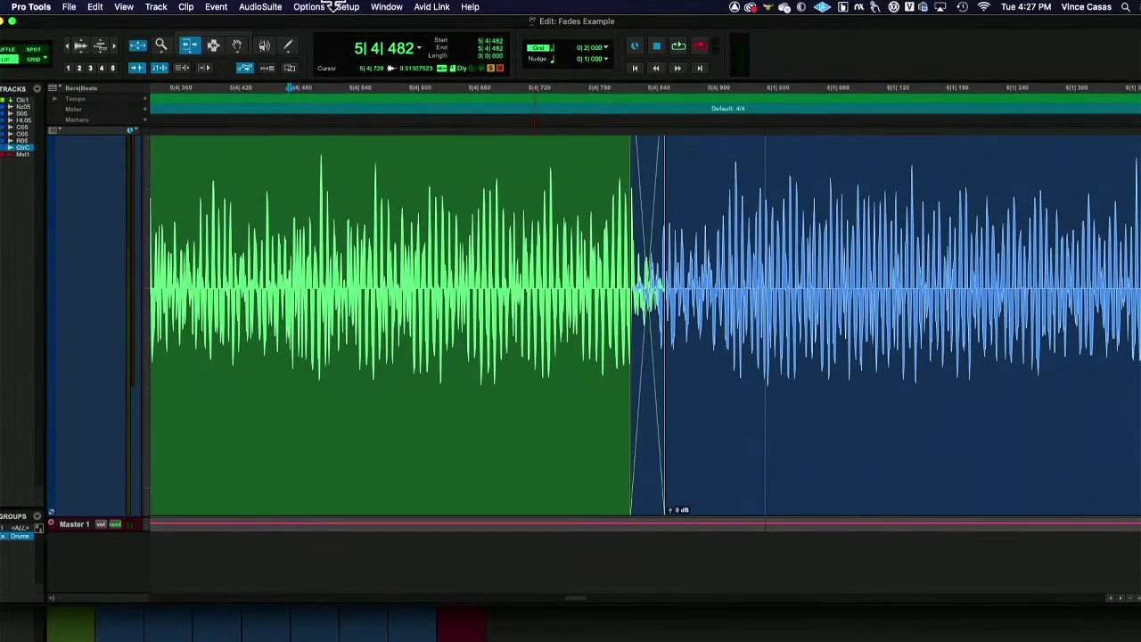
Step: With Dynamic Transport on, widen the crossfade to 5|4|807–5|4|881 while playing back
{"action": "left_click", "coordinate": [312, 6]}
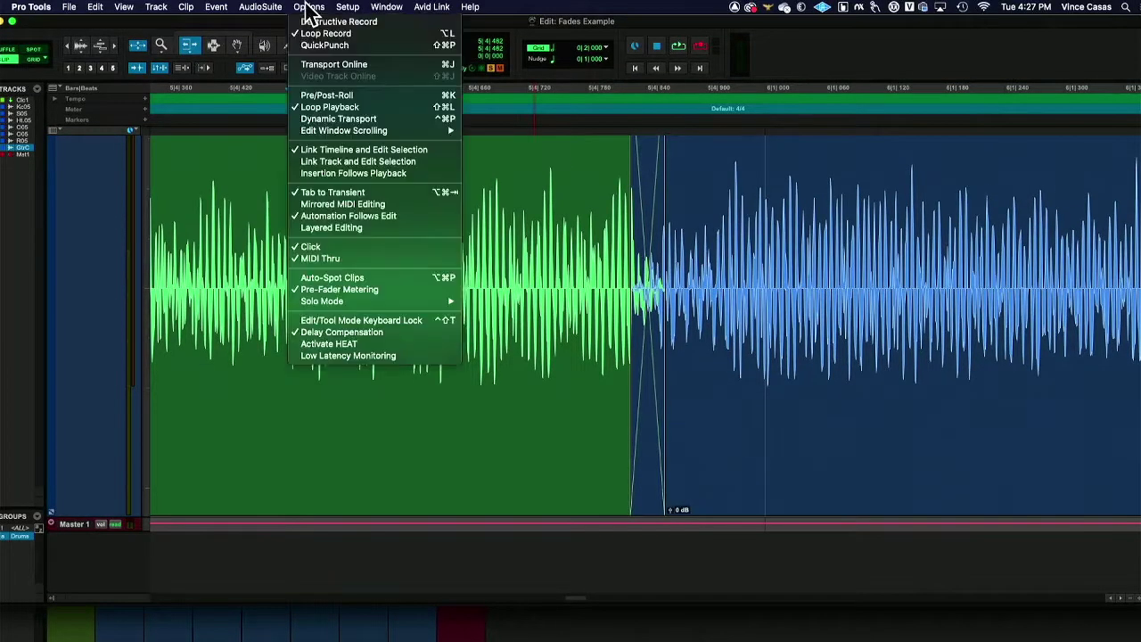
{"action": "left_click", "coordinate": [357, 118]}
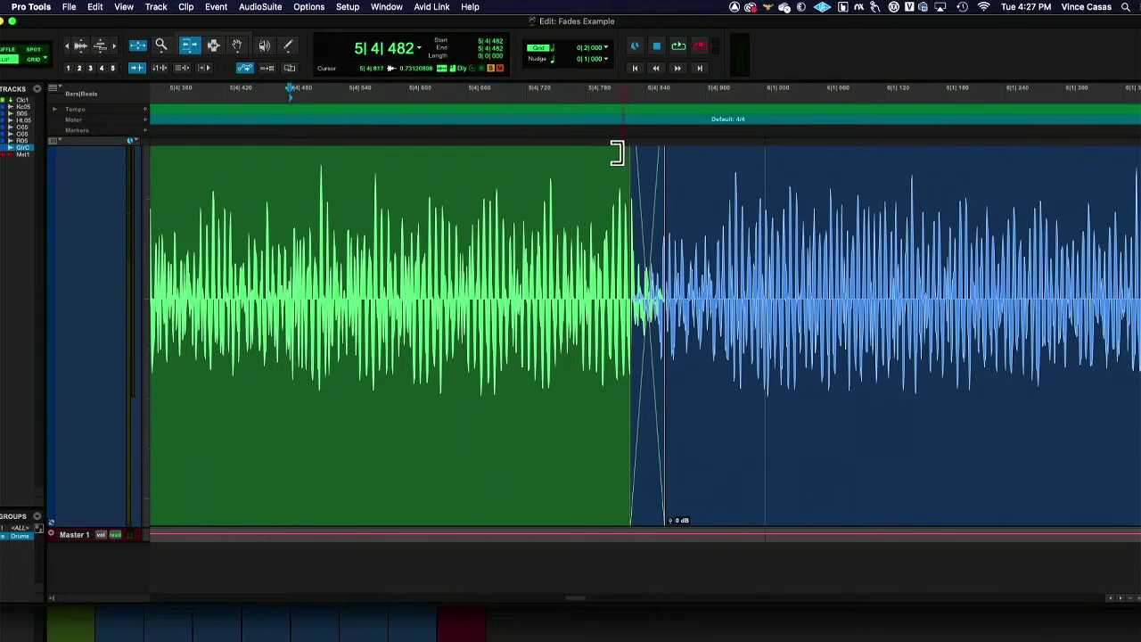
{"action": "key", "text": "space"}
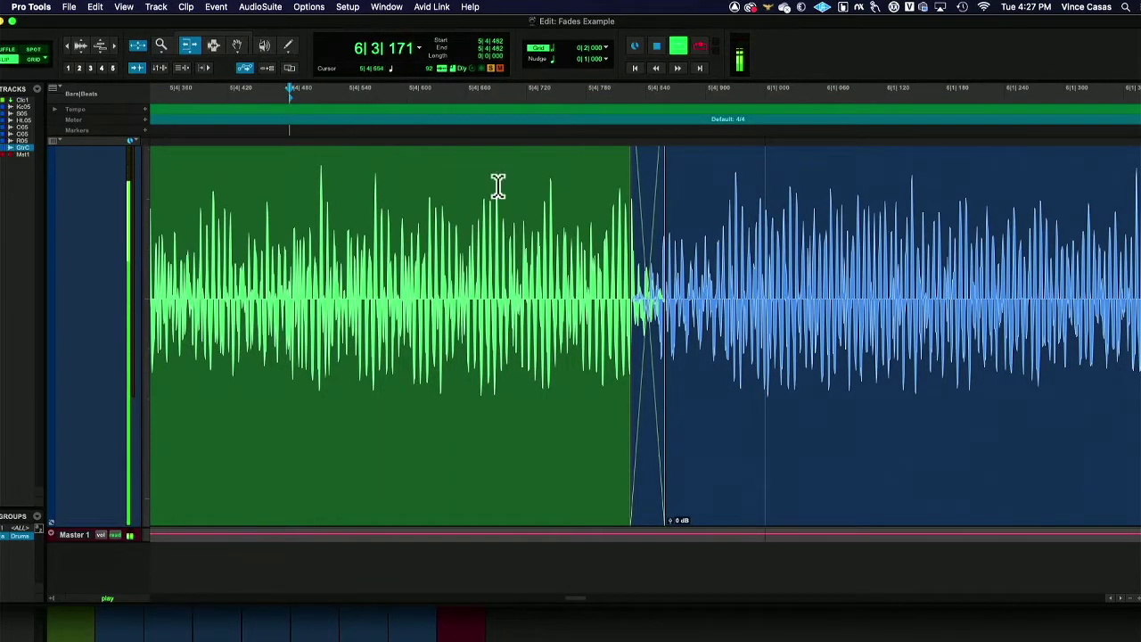
{"action": "left_click_drag", "start_coordinate": [632, 198], "coordinate": [680, 191]}
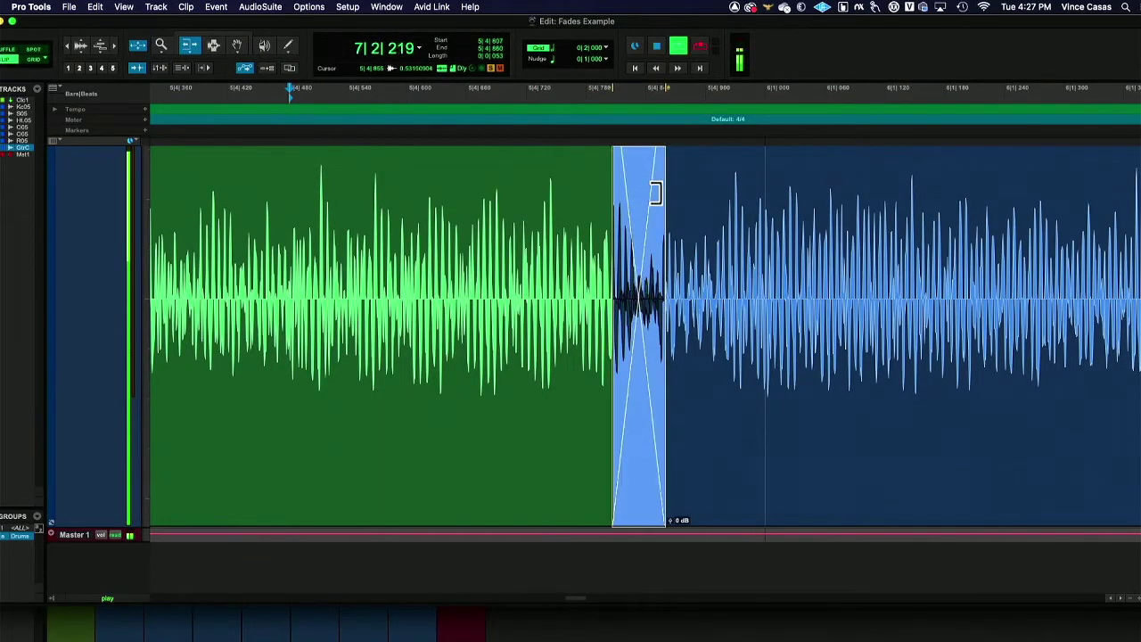
{"action": "key", "text": "space"}
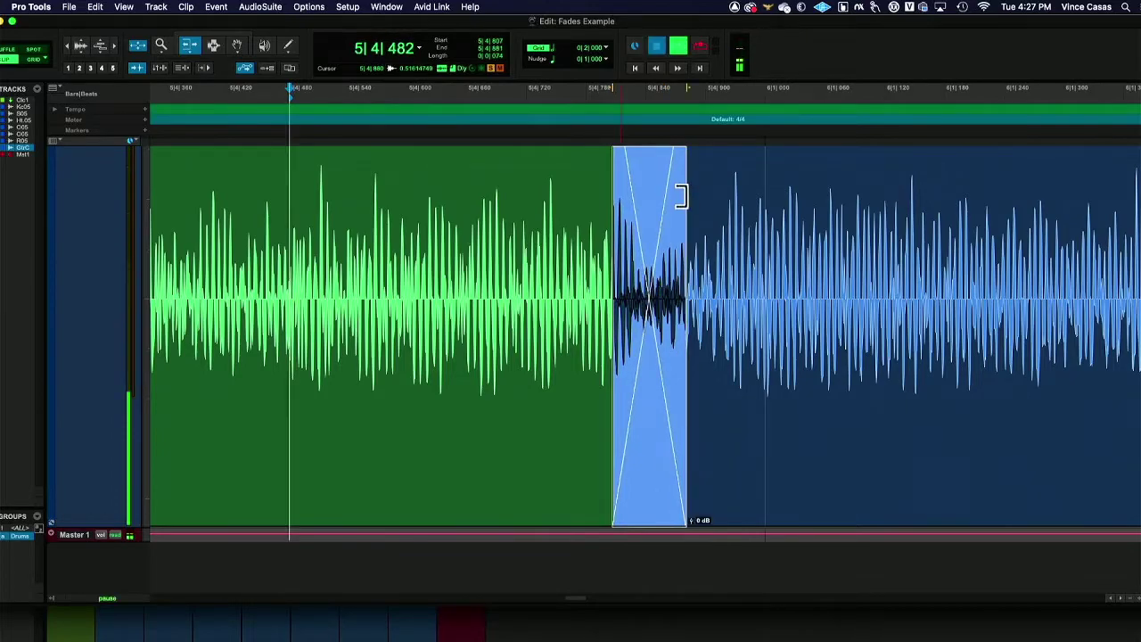
{"action": "key", "text": "space"}
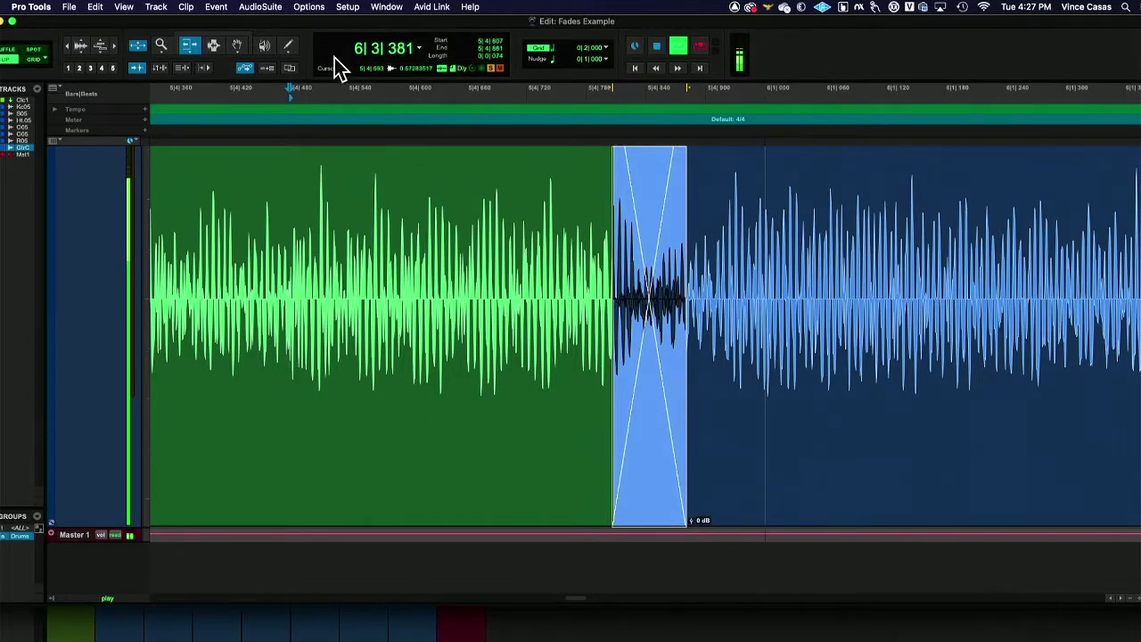
Step: Turn off Dynamic Transport and zoom back out to all tracks
{"action": "left_click", "coordinate": [312, 9]}
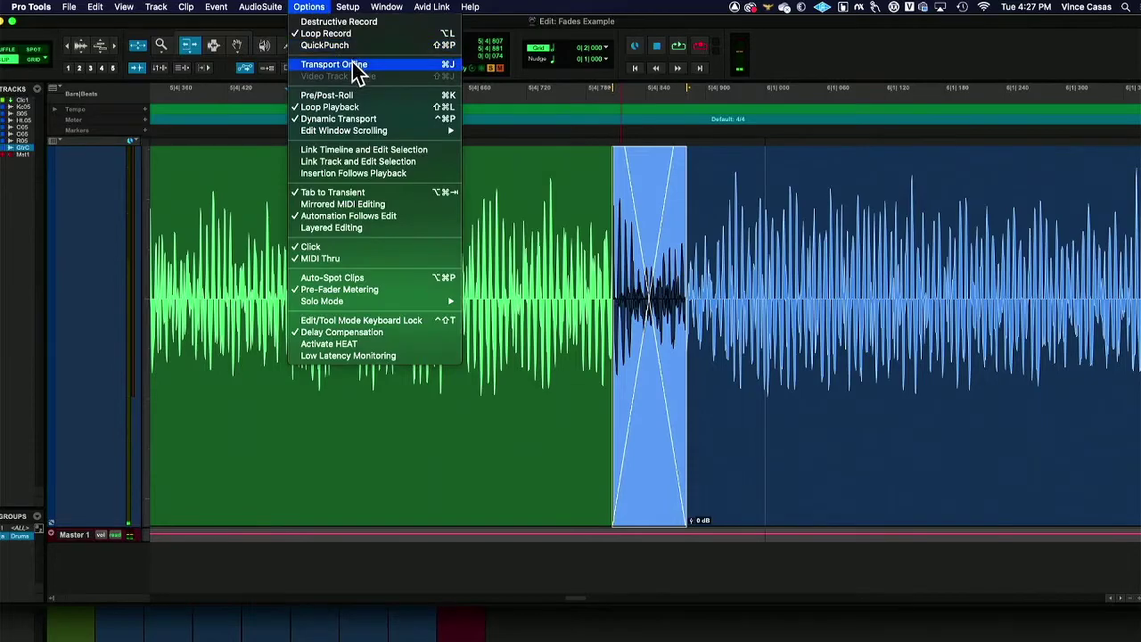
{"action": "left_click", "coordinate": [367, 120]}
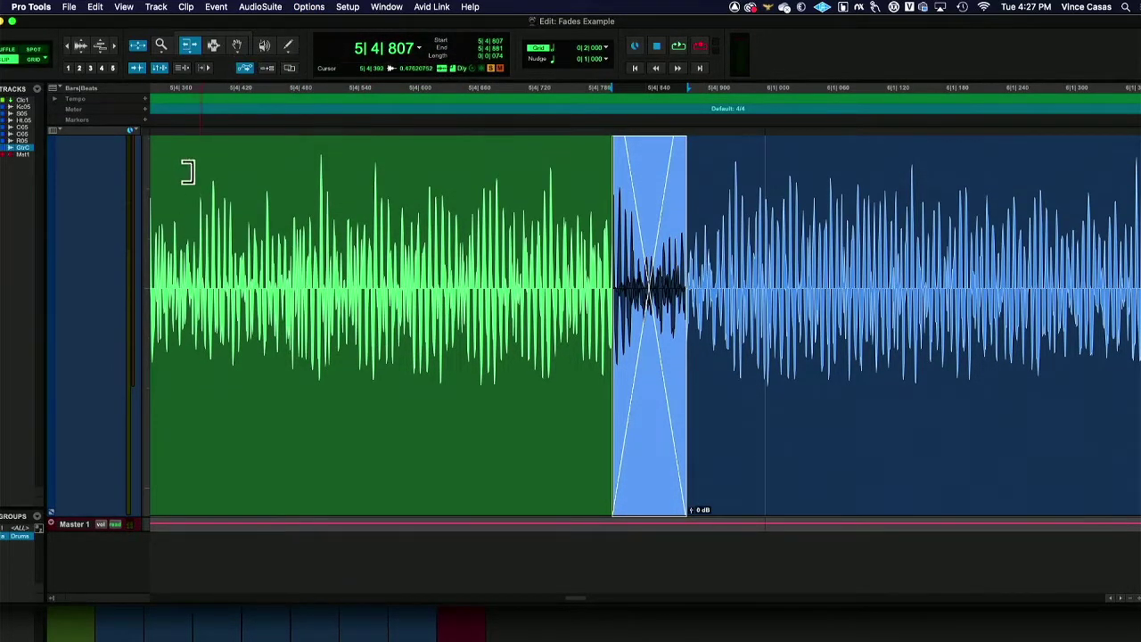
{"action": "left_click", "coordinate": [134, 47]}
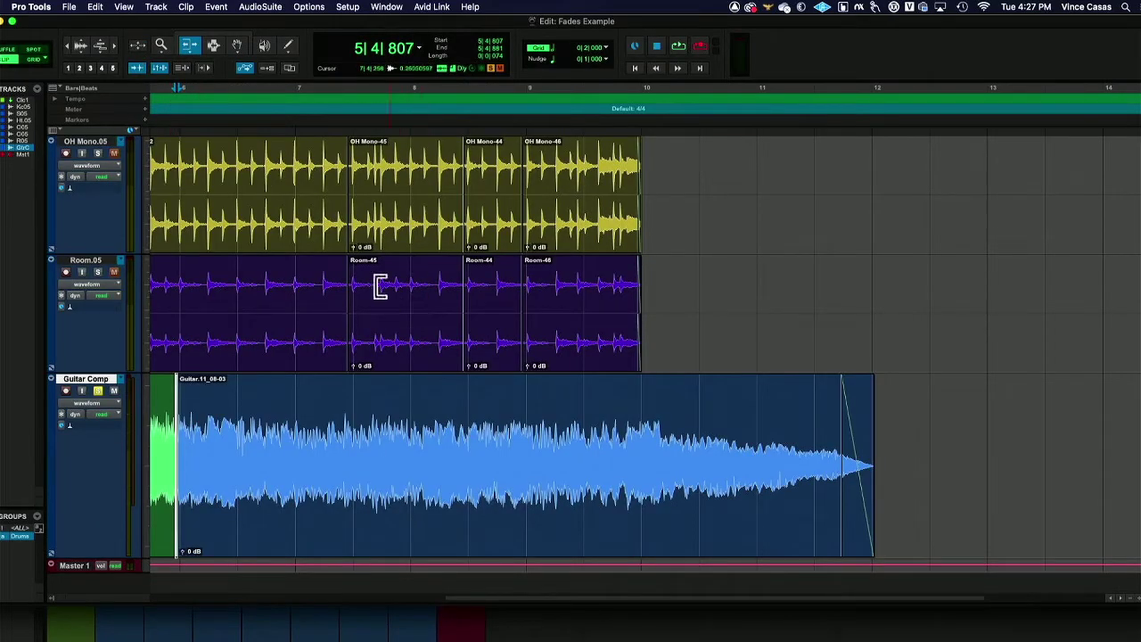
Step: With the Grabber tool, zoom in on the 0|0|074 Guitar Comp crossfade at 5|4|807–5|4|881
{"action": "left_click", "coordinate": [214, 46]}
{"action": "scroll", "coordinate": [382, 248], "scroll_direction": "left", "scroll_amount": 10}
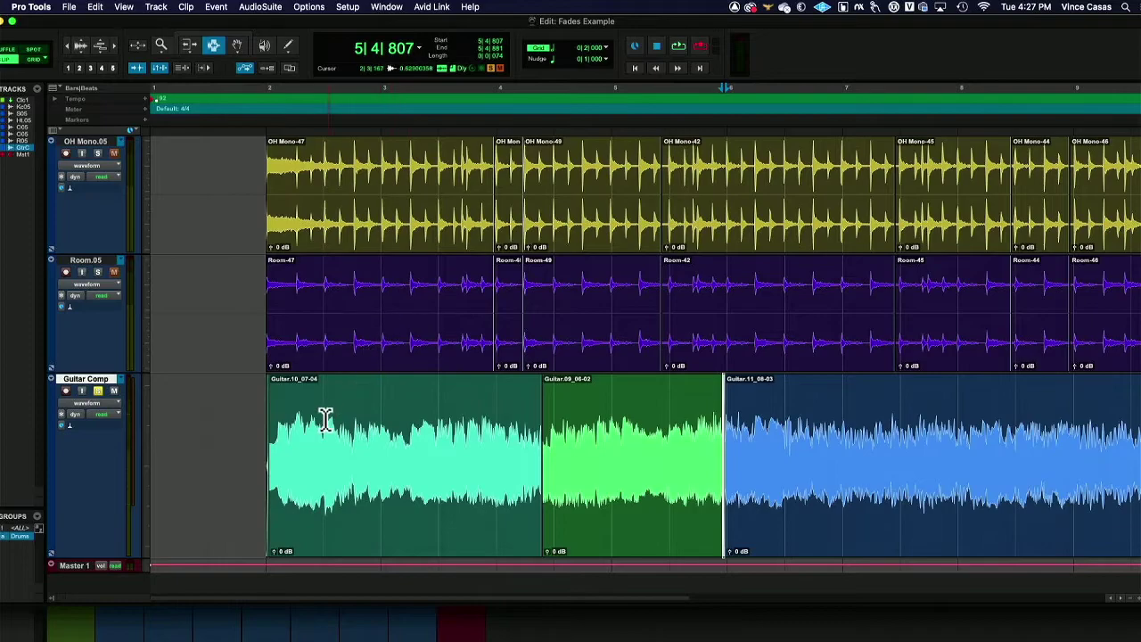
{"action": "scroll", "coordinate": [323, 421], "scroll_direction": "down", "scroll_amount": 2}
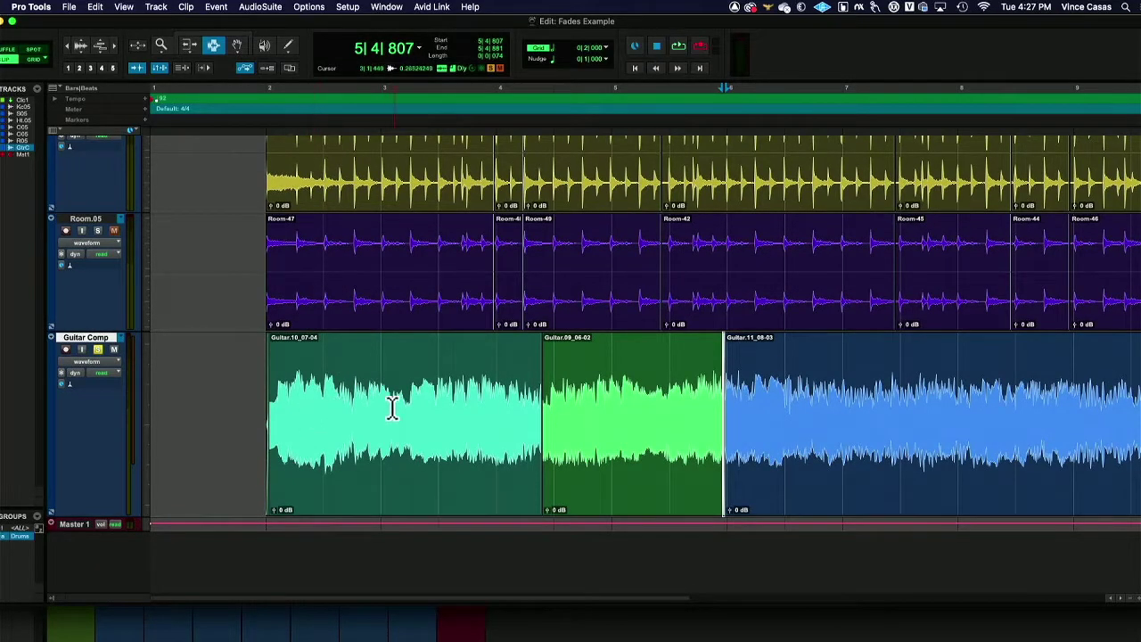
{"action": "left_click", "coordinate": [113, 46]}
{"action": "left_click", "coordinate": [113, 46]}
{"action": "left_click", "coordinate": [113, 45]}
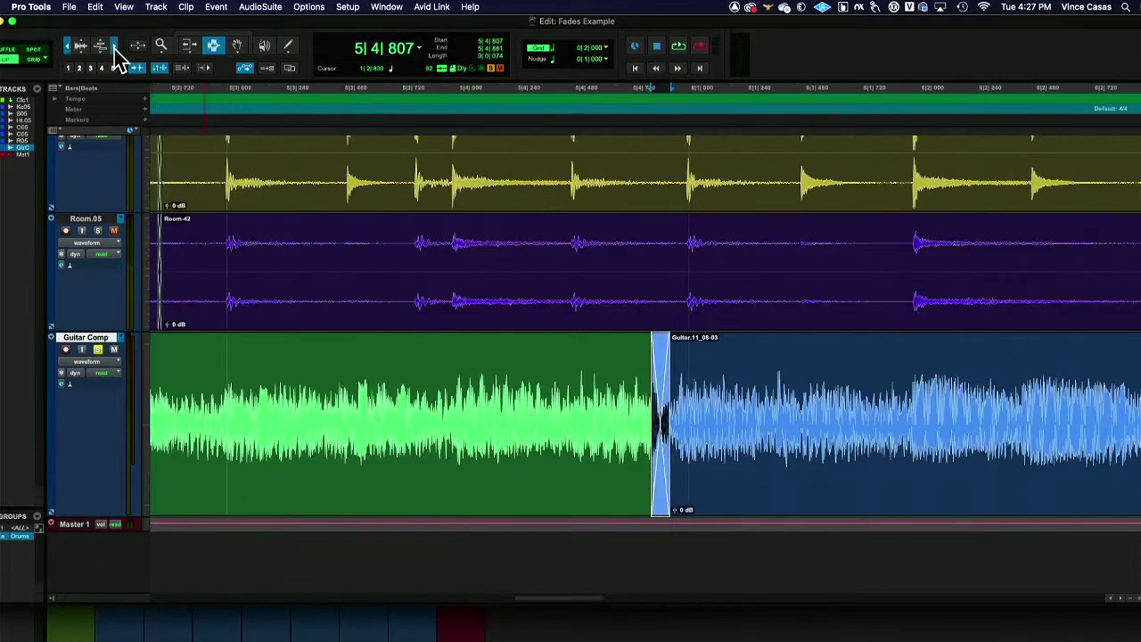
{"action": "left_click", "coordinate": [114, 46]}
{"action": "left_click", "coordinate": [113, 45]}
{"action": "left_click", "coordinate": [114, 46]}
{"action": "left_click", "coordinate": [114, 46]}
{"action": "scroll", "coordinate": [807, 415], "scroll_direction": "right", "scroll_amount": 5}
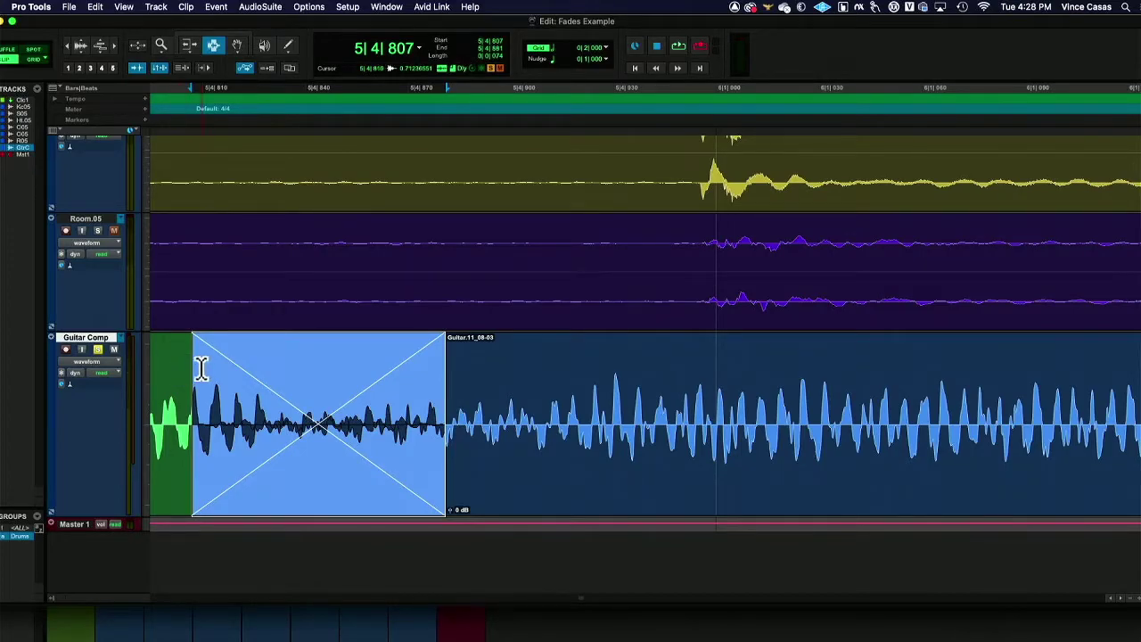
Step: Duplicate the Guitar Comp track as GuitarCmp.dp1, without alternate playlists
{"action": "right_click", "coordinate": [105, 339]}
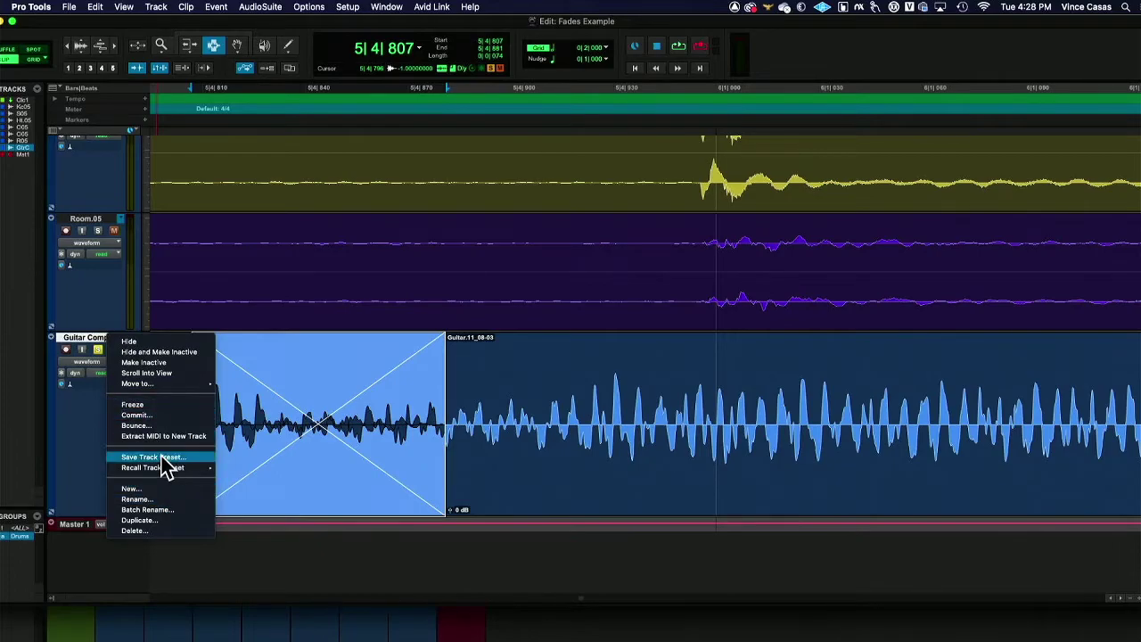
{"action": "left_click", "coordinate": [158, 520]}
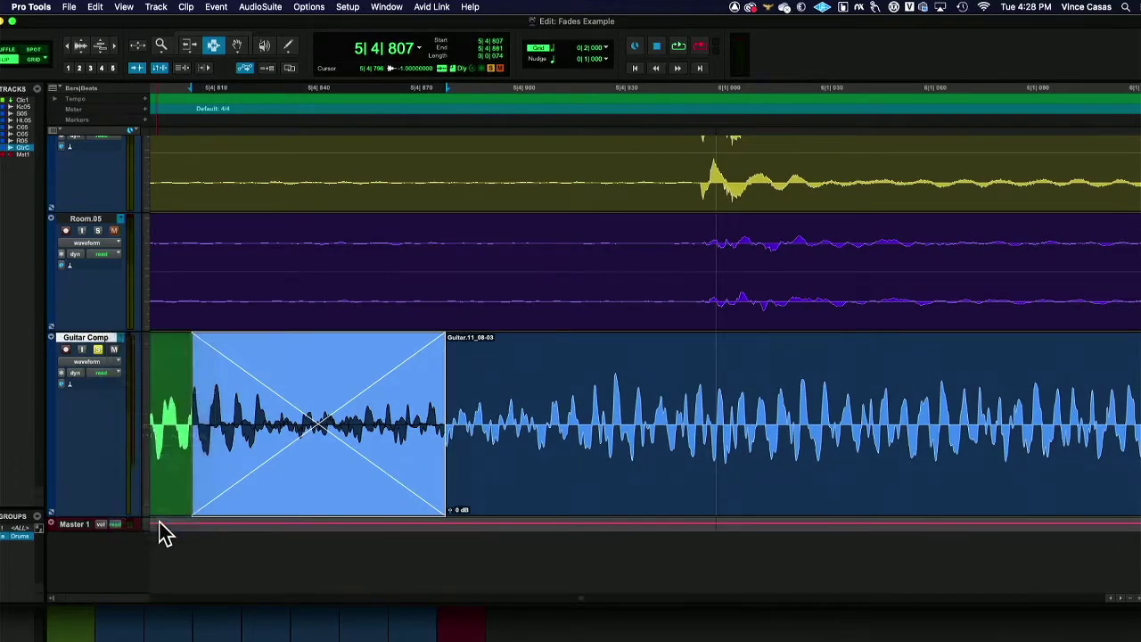
{"action": "left_click", "coordinate": [517, 243]}
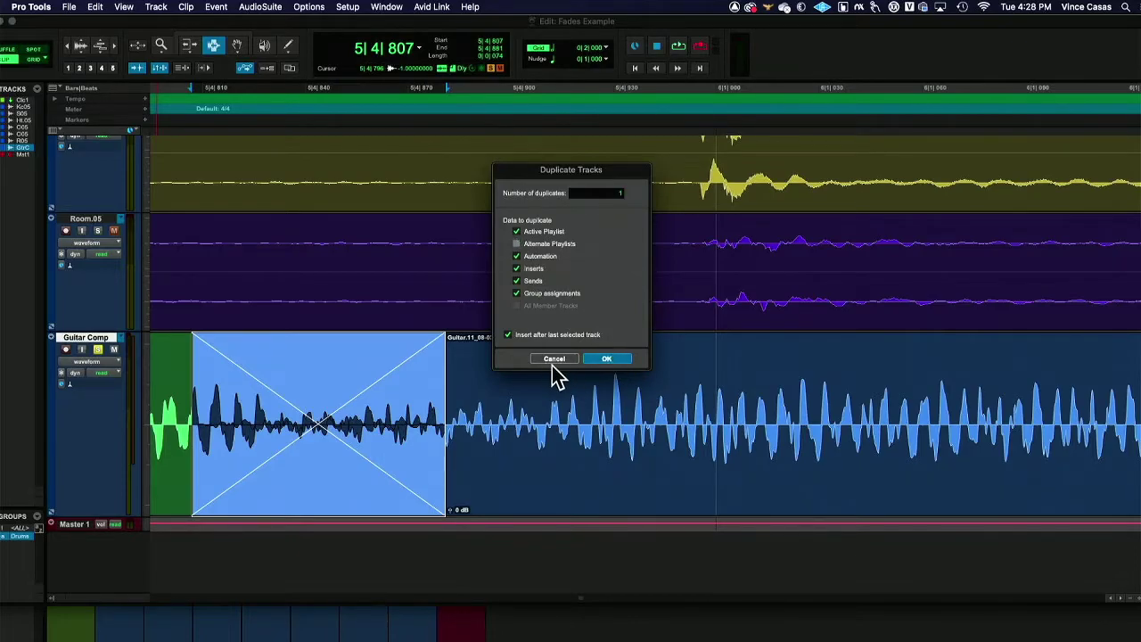
{"action": "left_click", "coordinate": [603, 360]}
Step: Select the crossfade on the original Guitar Comp track
{"action": "scroll", "coordinate": [460, 381], "scroll_direction": "down", "scroll_amount": 3}
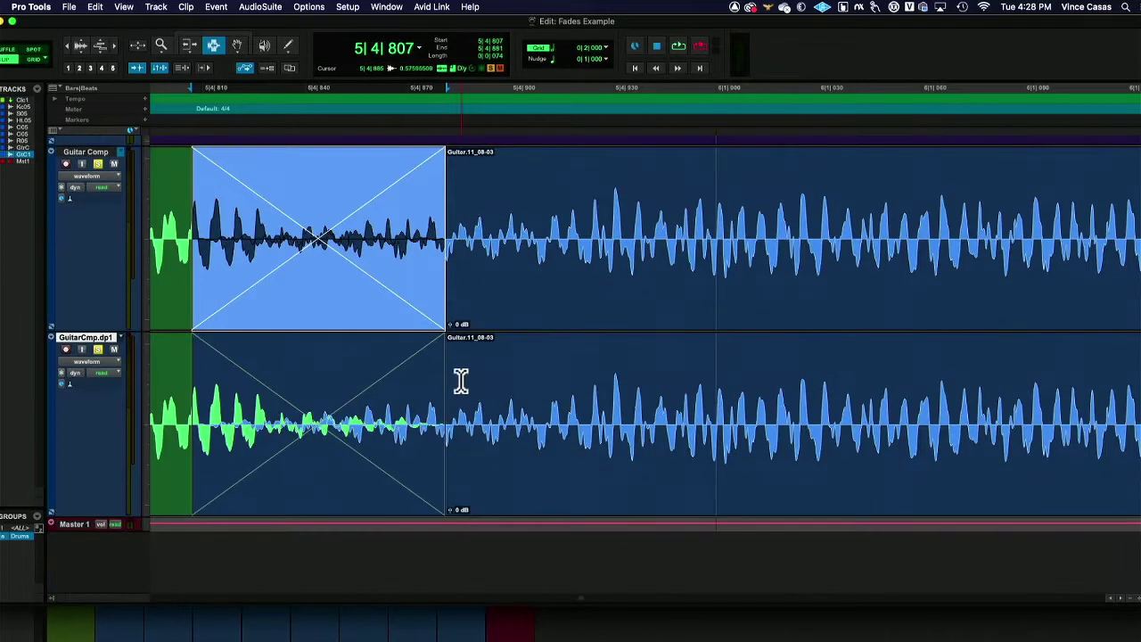
{"action": "scroll", "coordinate": [460, 379], "scroll_direction": "left", "scroll_amount": 5}
{"action": "left_click", "coordinate": [414, 320]}
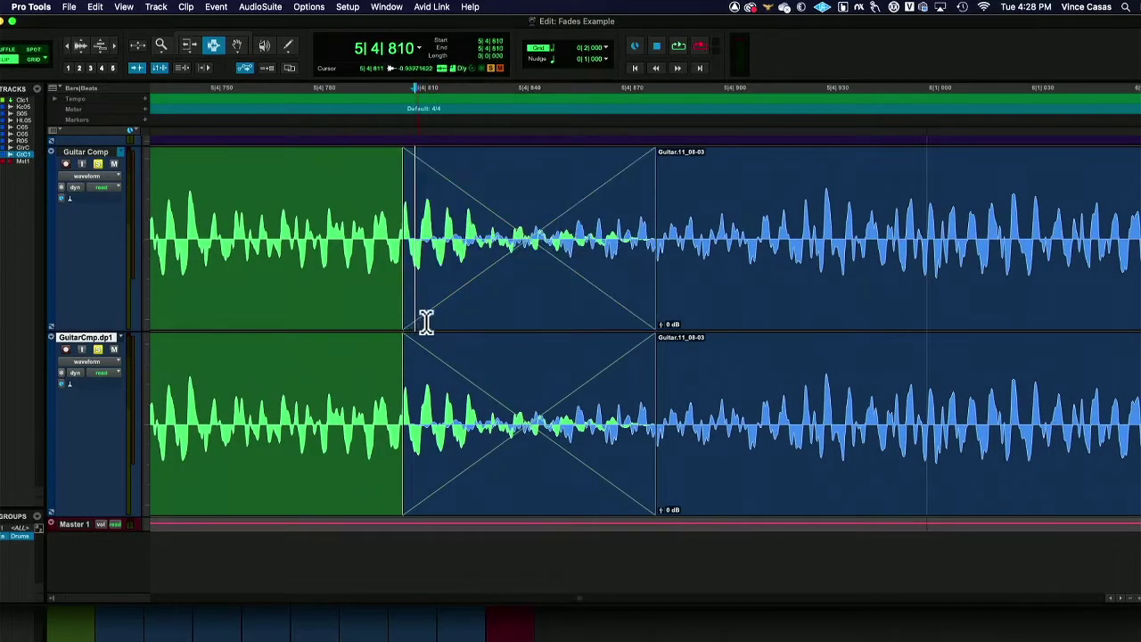
{"action": "left_click", "coordinate": [550, 281]}
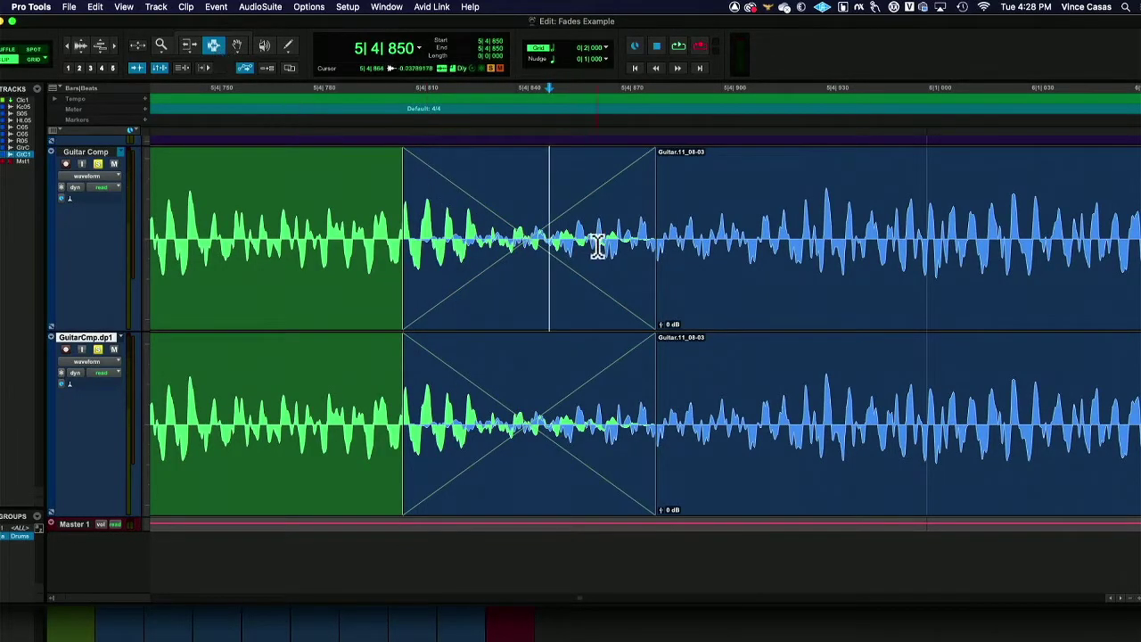
{"action": "double_click", "coordinate": [531, 209]}
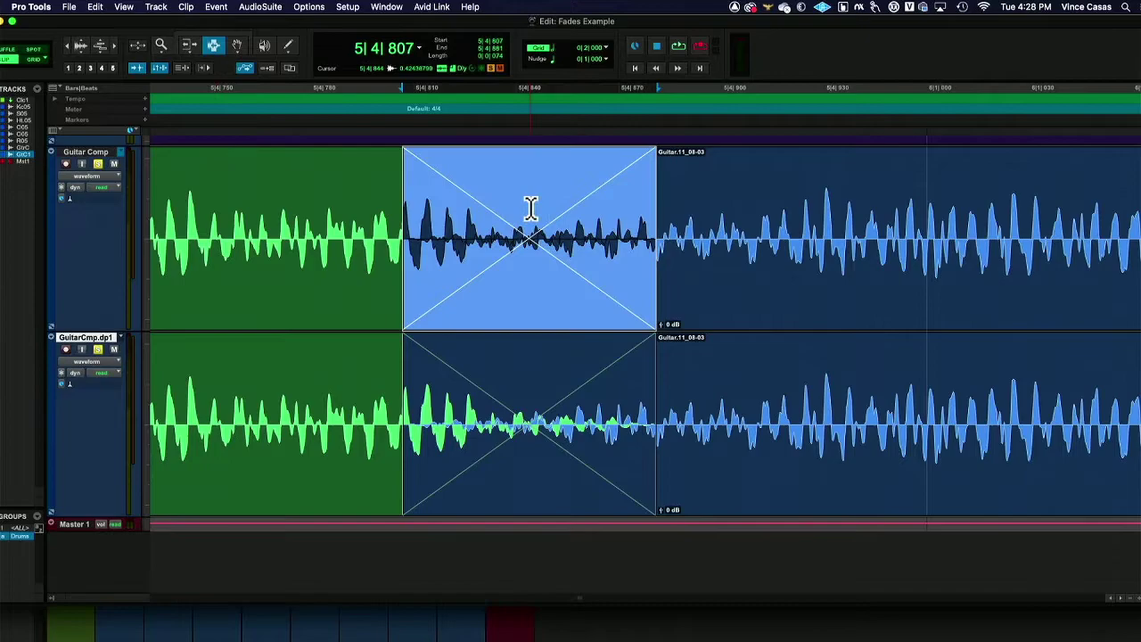
Step: Delete the Guitar Comp crossfade and extend the green clip's end across that span
{"action": "key", "text": "Delete"}
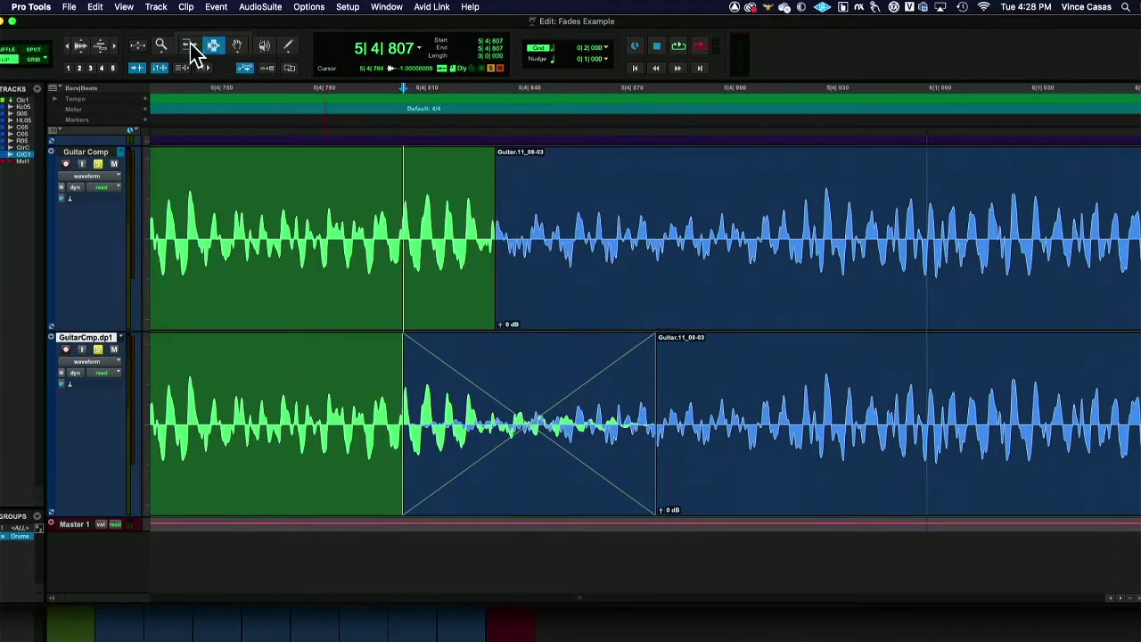
{"action": "left_click", "coordinate": [191, 49]}
{"action": "left_click_drag", "start_coordinate": [481, 242], "coordinate": [652, 251]}
{"action": "left_click", "coordinate": [214, 45]}
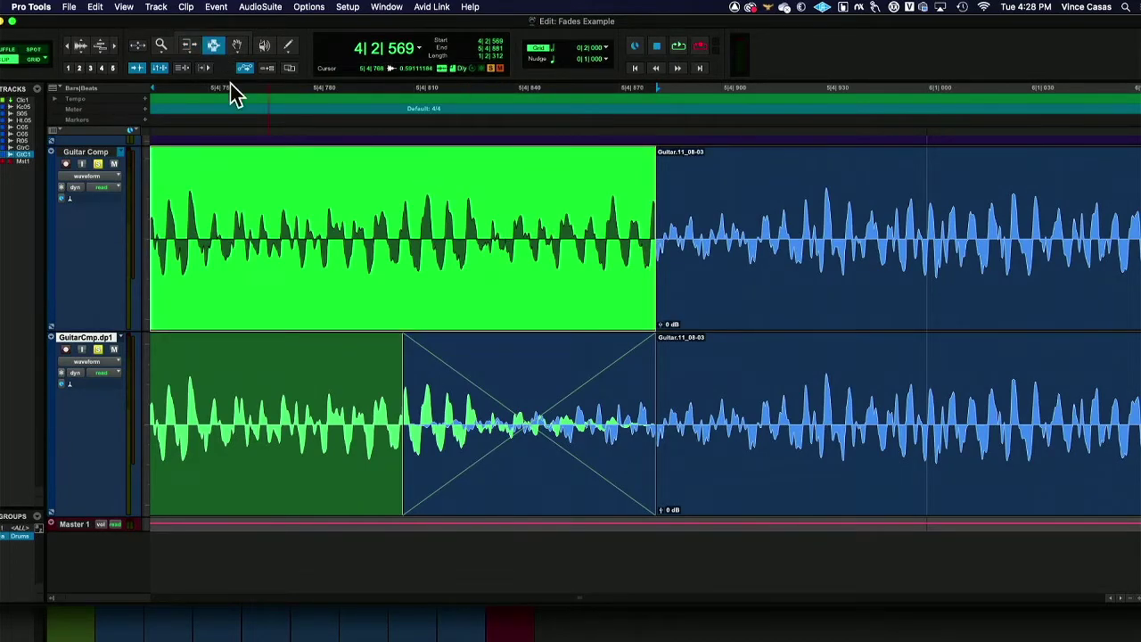
Step: Add a Location 1 memory marker at the old fade start, 5|4|807
{"action": "left_click", "coordinate": [402, 375]}
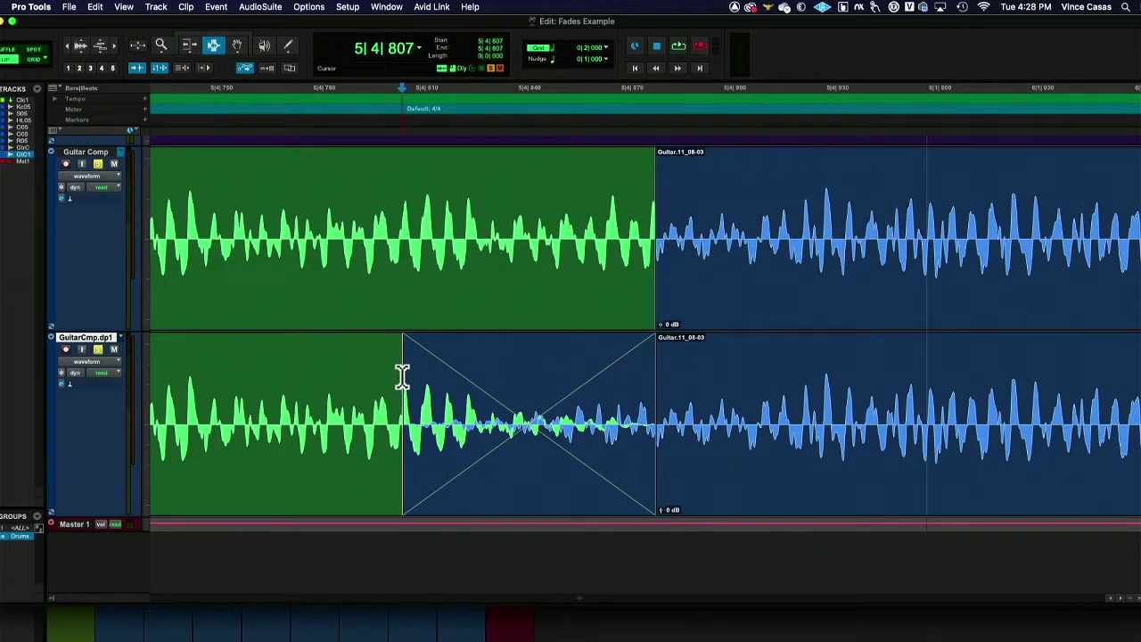
{"action": "key", "text": "KP_Enter"}
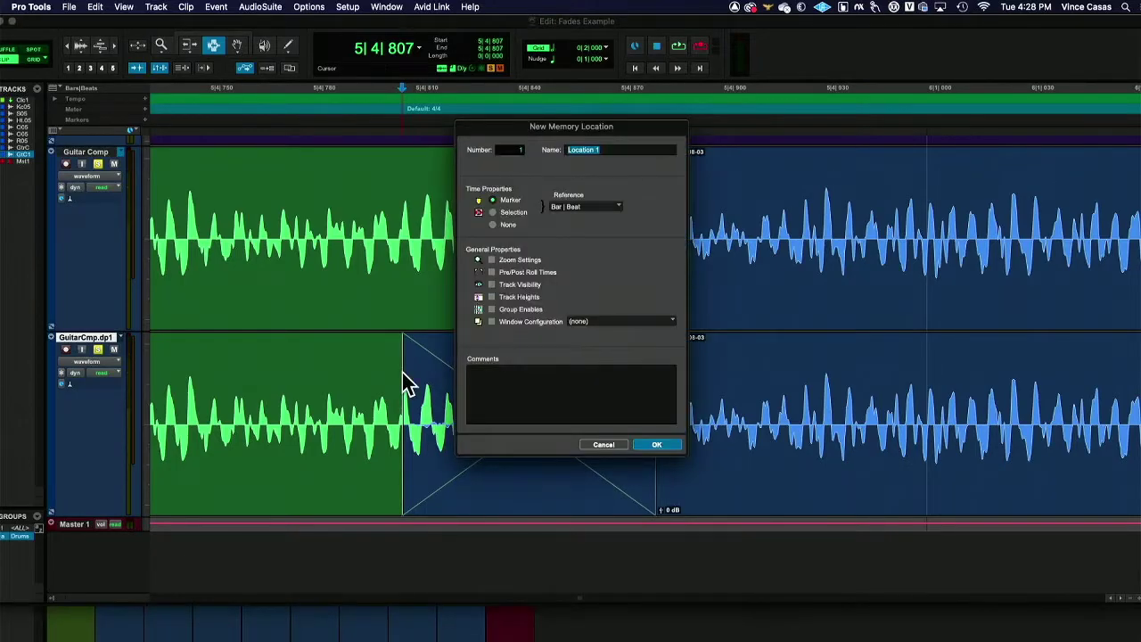
{"action": "key", "text": "Return"}
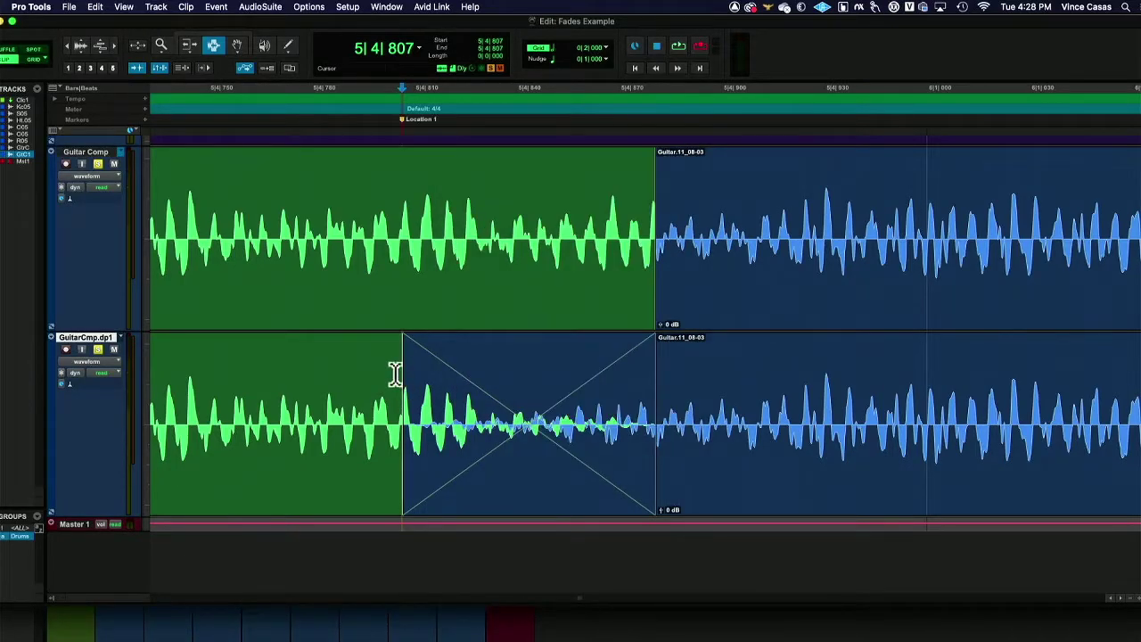
Step: Select the crossfade on the GuitarCmp.dp1 track
{"action": "left_click", "coordinate": [189, 45]}
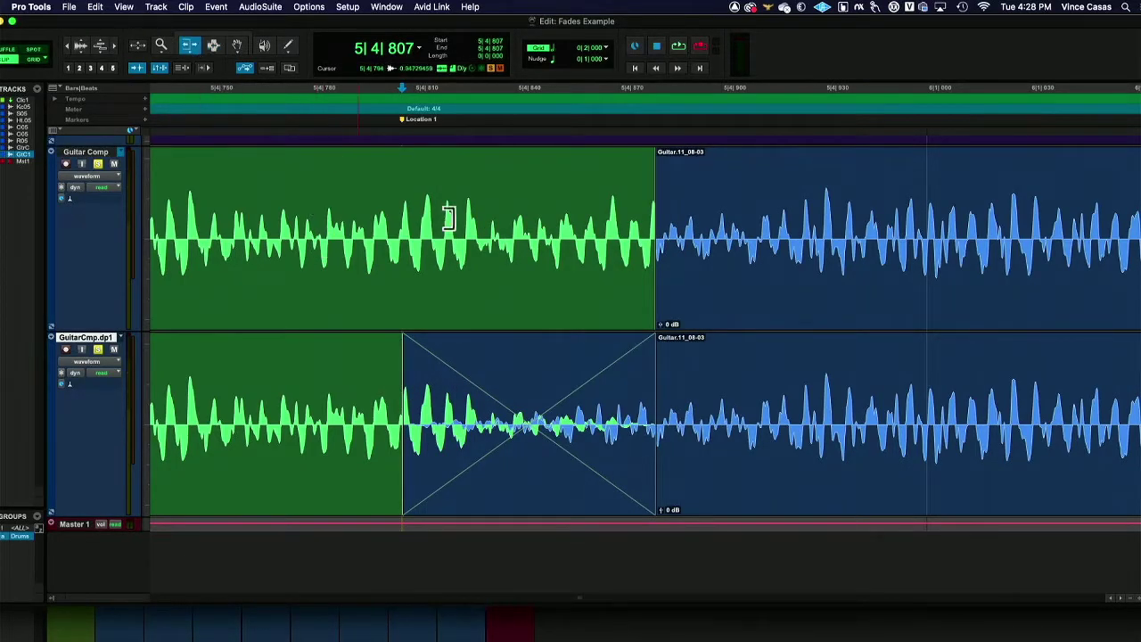
{"action": "left_click", "coordinate": [238, 45]}
{"action": "left_click", "coordinate": [523, 385]}
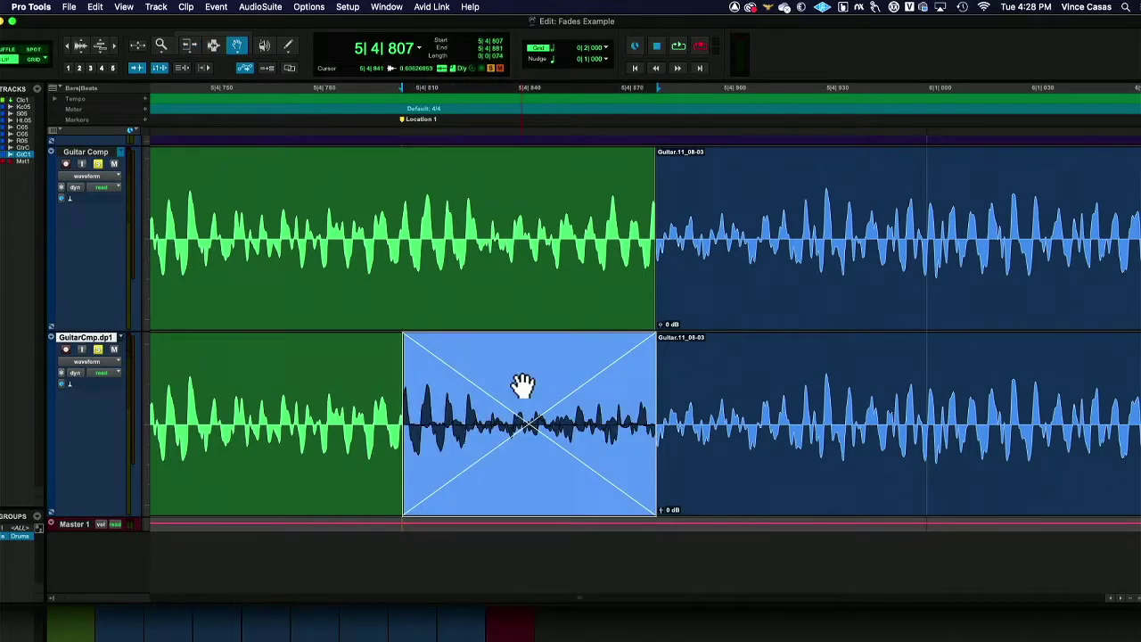
Step: Delete dp1's crossfade and green clip, and Guitar Comp's blue clip
{"action": "key", "text": "Delete"}
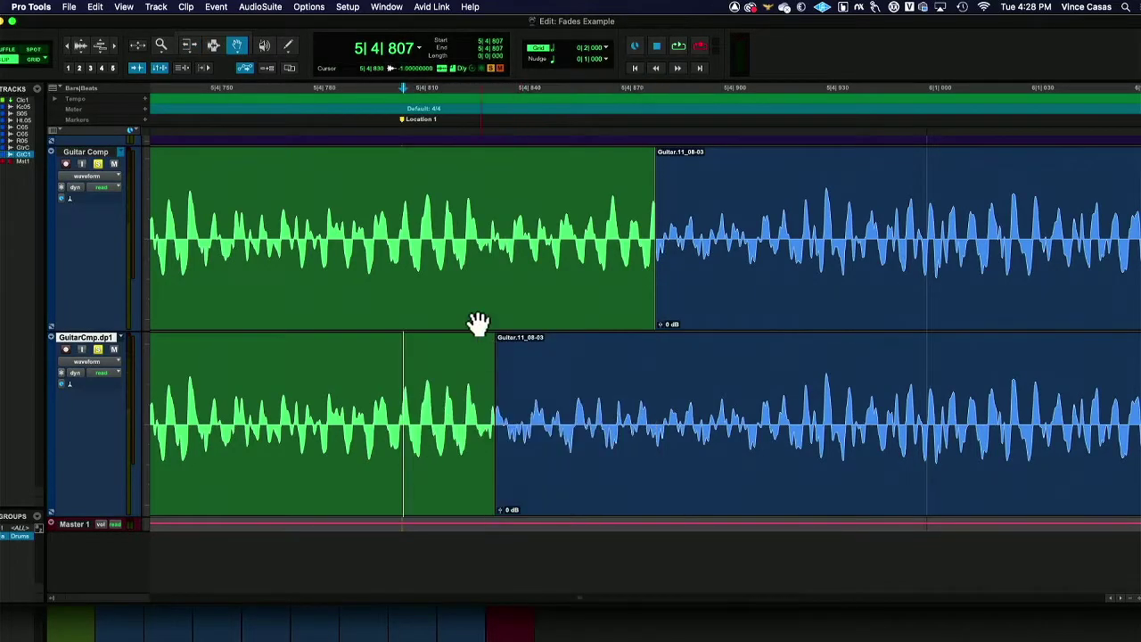
{"action": "left_click", "coordinate": [440, 407]}
{"action": "key", "text": "Delete"}
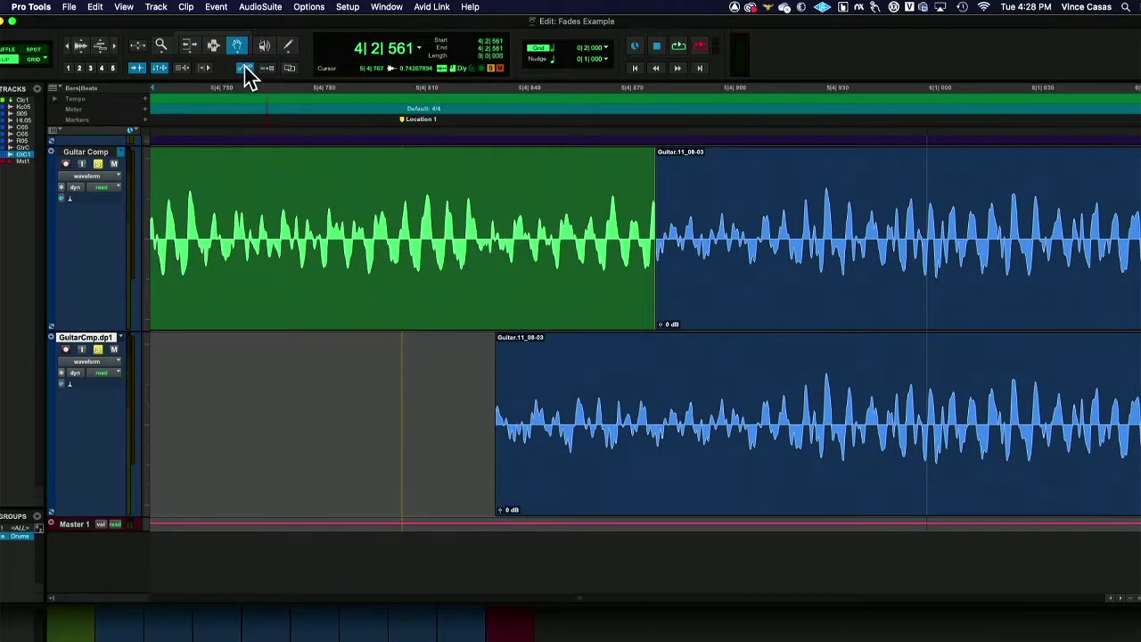
{"action": "left_click", "coordinate": [723, 228]}
{"action": "key", "text": "Delete"}
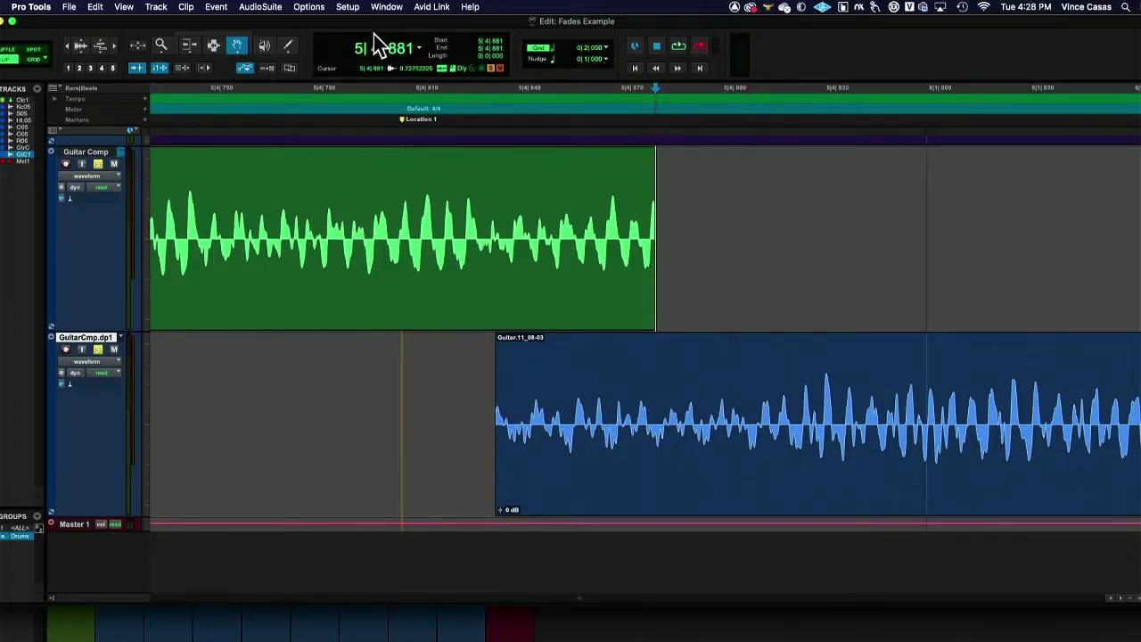
Step: Extend dp1's blue clip start left to Location 1 and select the overlap across both tracks
{"action": "left_click", "coordinate": [189, 45]}
{"action": "left_click_drag", "start_coordinate": [510, 383], "coordinate": [406, 386]}
{"action": "left_click", "coordinate": [218, 46]}
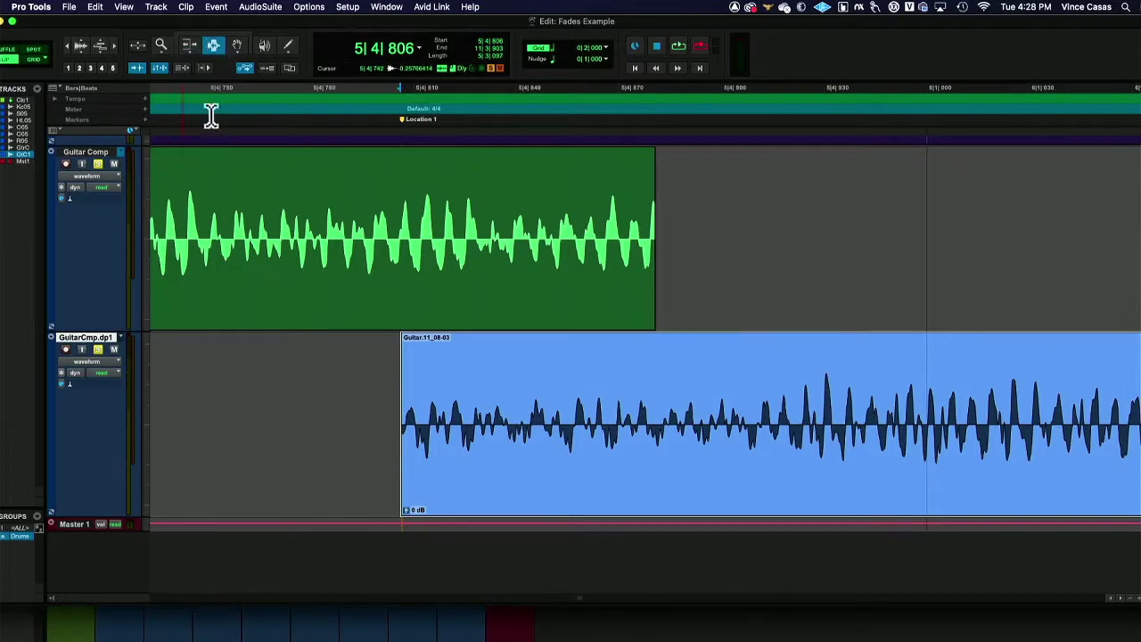
{"action": "left_click", "coordinate": [389, 361]}
{"action": "left_click_drag", "start_coordinate": [383, 266], "coordinate": [681, 422]}
Step: Reselect the overlap across Guitar Comp and GuitarCmp.dp1 and apply a cross-track fade (green out, blue in)
{"action": "key", "text": "super+f"}
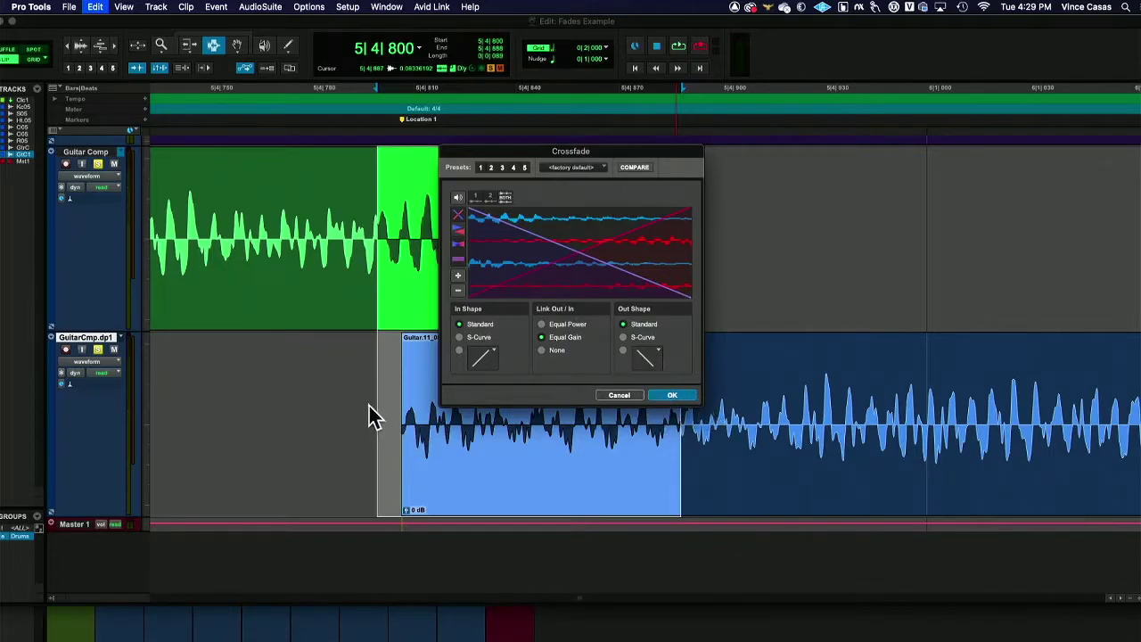
{"action": "left_click", "coordinate": [618, 395]}
{"action": "left_click", "coordinate": [375, 398]}
{"action": "left_click_drag", "start_coordinate": [377, 356], "coordinate": [683, 262]}
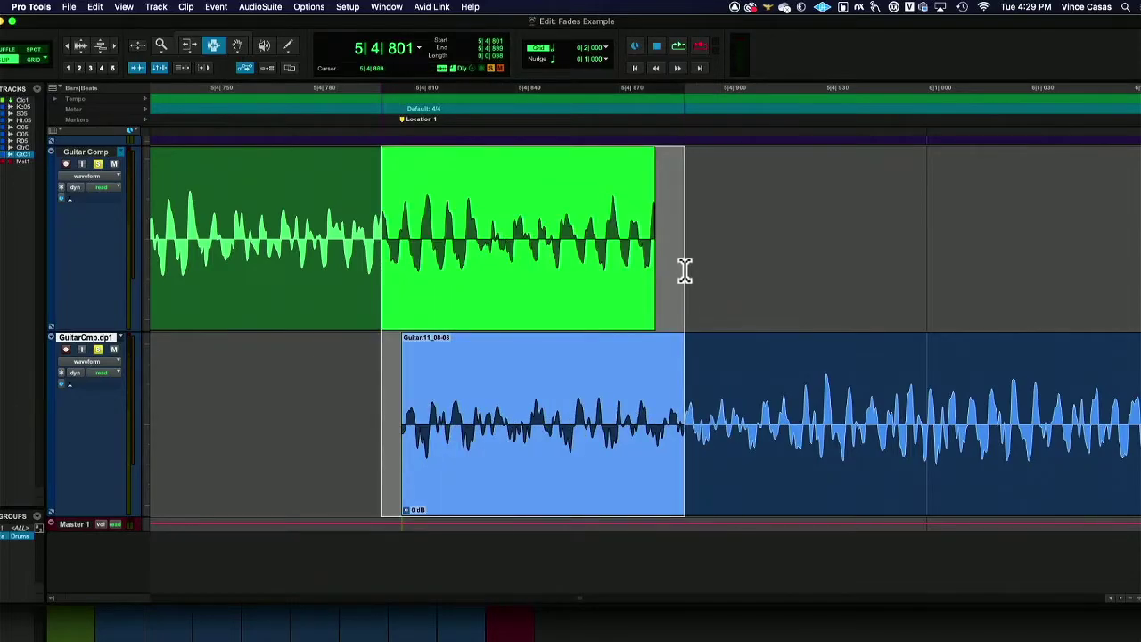
{"action": "key", "text": "super+f"}
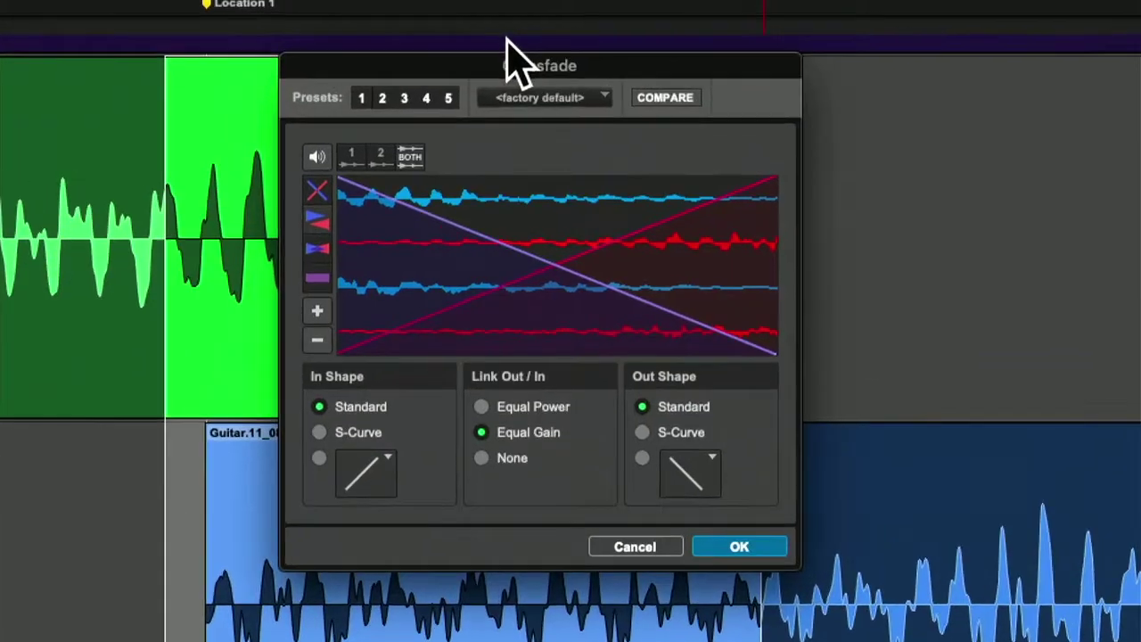
{"action": "left_click", "coordinate": [762, 573]}
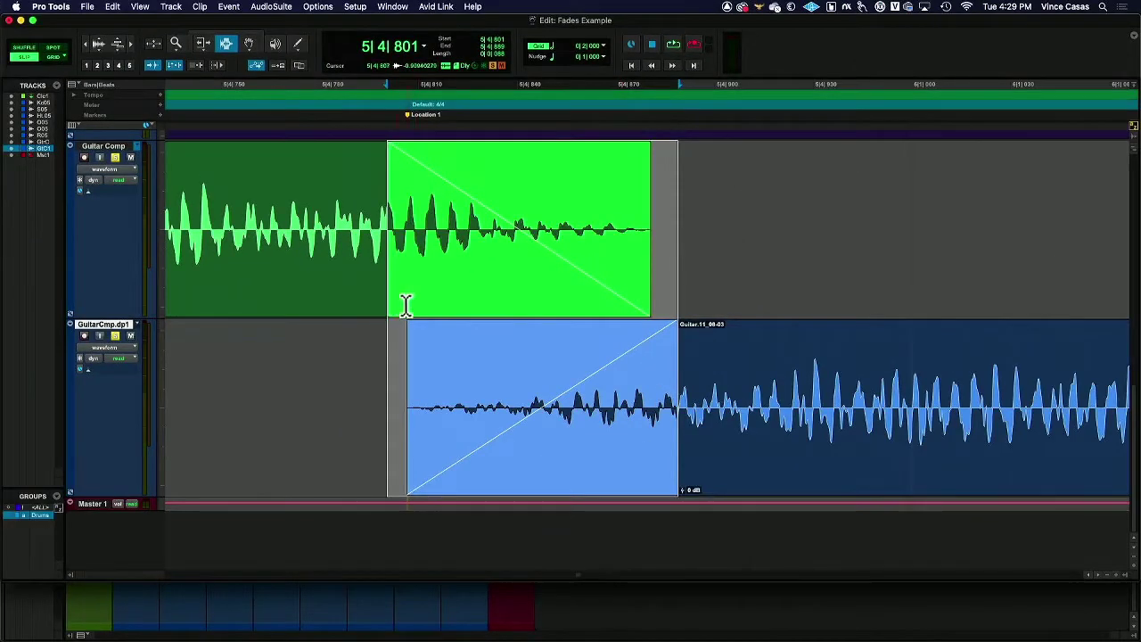
{"action": "left_click", "coordinate": [202, 336]}
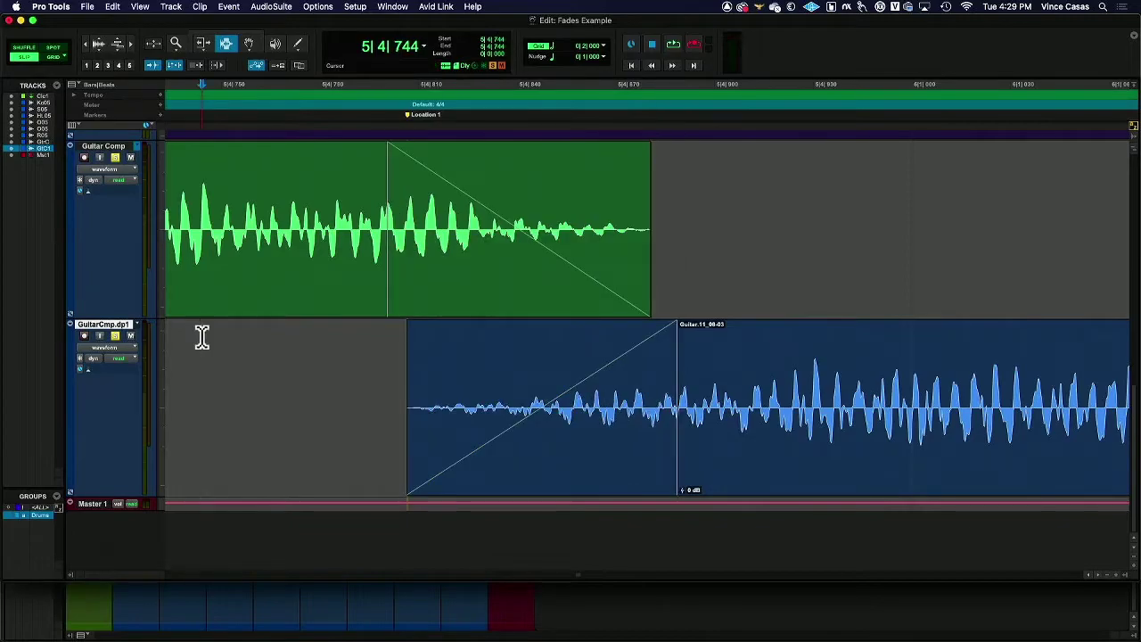
{"action": "key", "text": "space"}
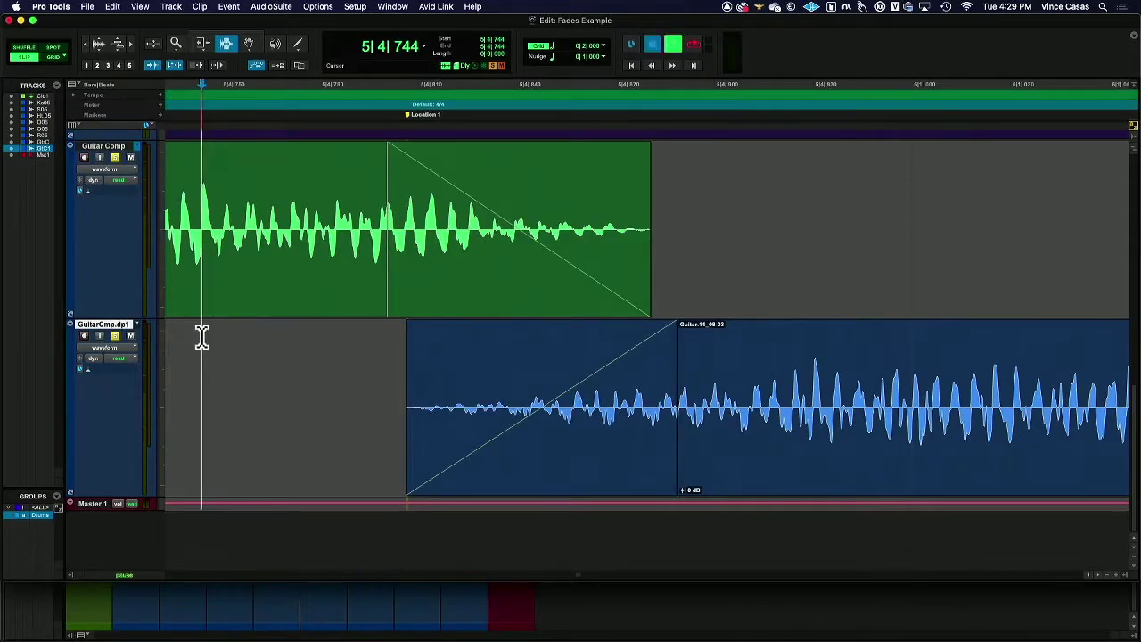
{"action": "key", "text": "space"}
{"action": "key", "text": "space"}
{"action": "key", "text": "space"}
{"action": "left_click", "coordinate": [86, 43]}
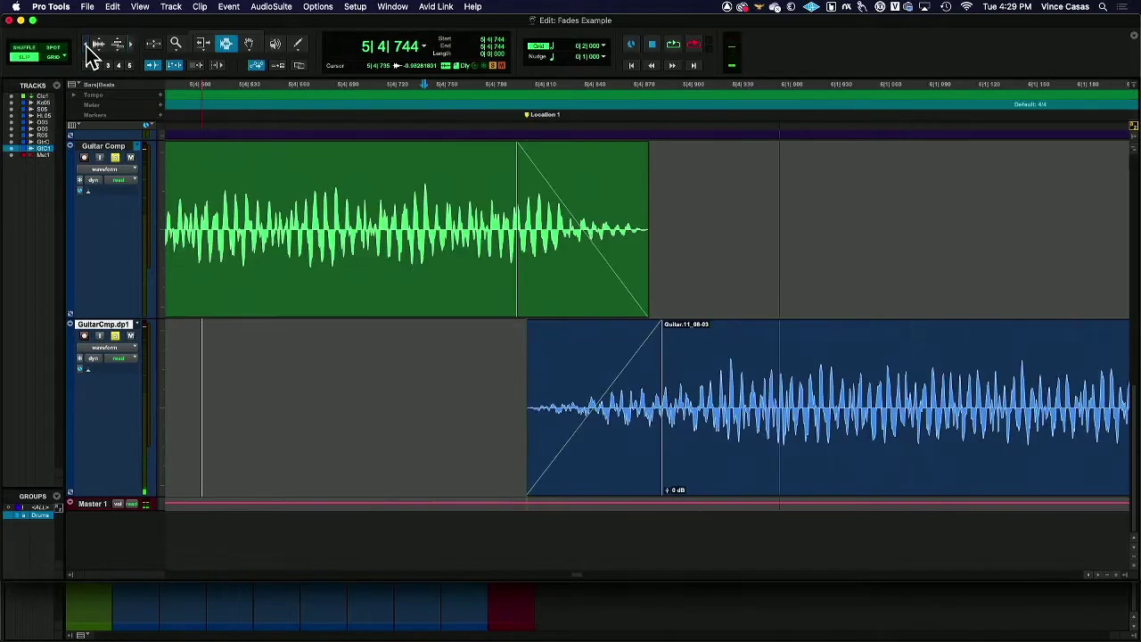
{"action": "left_click", "coordinate": [87, 43]}
{"action": "left_click", "coordinate": [87, 43]}
{"action": "left_click", "coordinate": [210, 223]}
{"action": "key", "text": "space"}
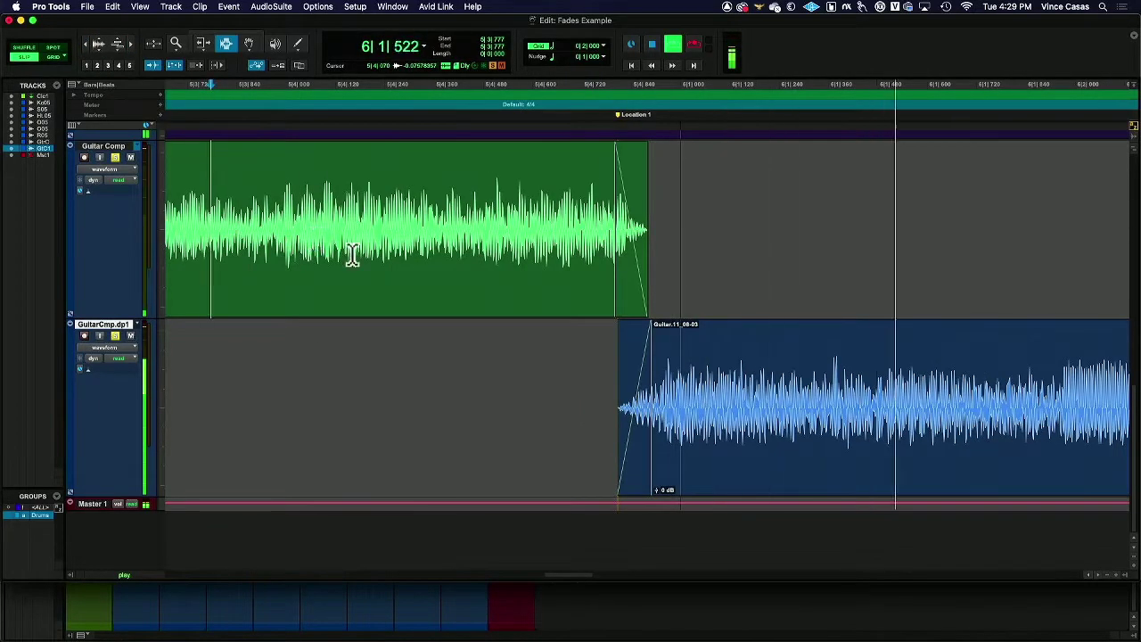
{"action": "key", "text": "space"}
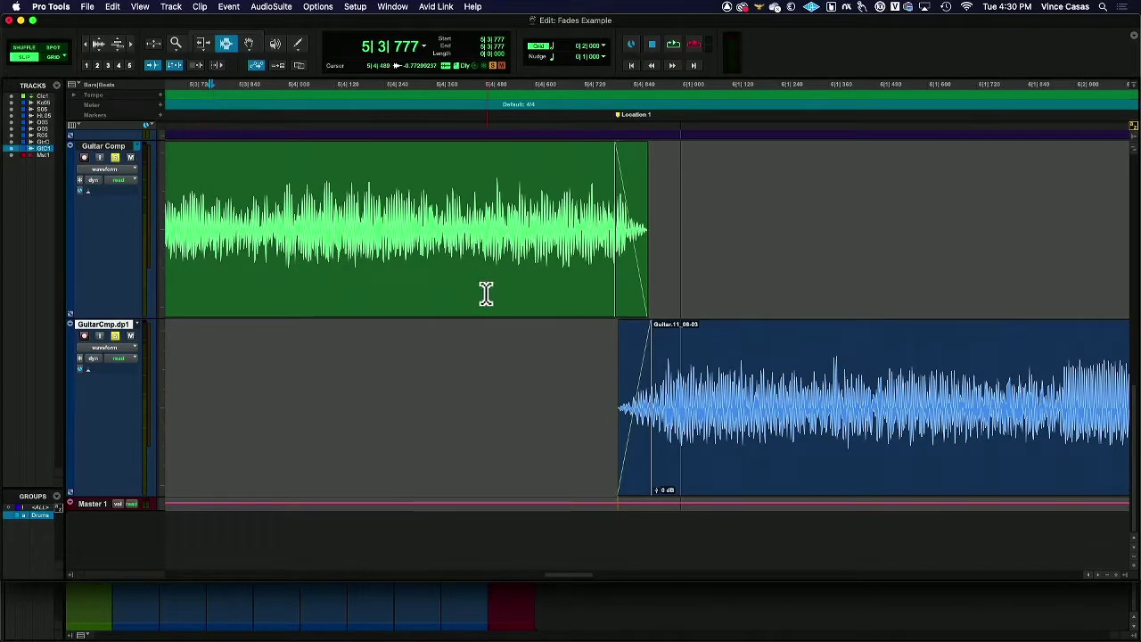
{"action": "left_click_drag", "start_coordinate": [486, 292], "coordinate": [717, 459]}
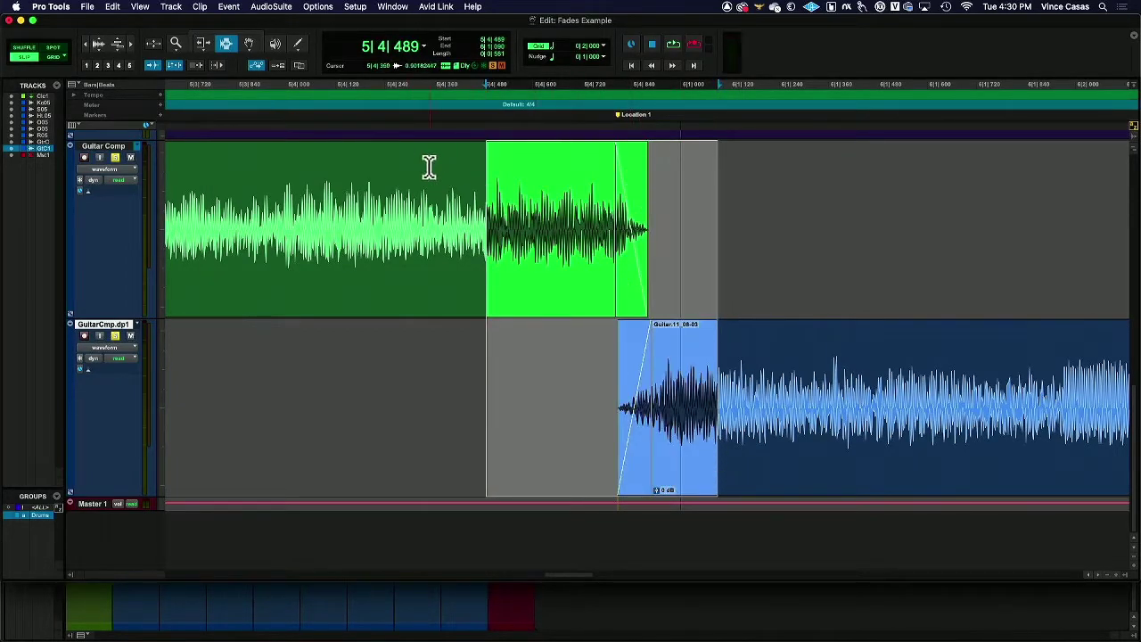
{"action": "left_click", "coordinate": [591, 303]}
{"action": "left_click_drag", "start_coordinate": [614, 312], "coordinate": [719, 447]}
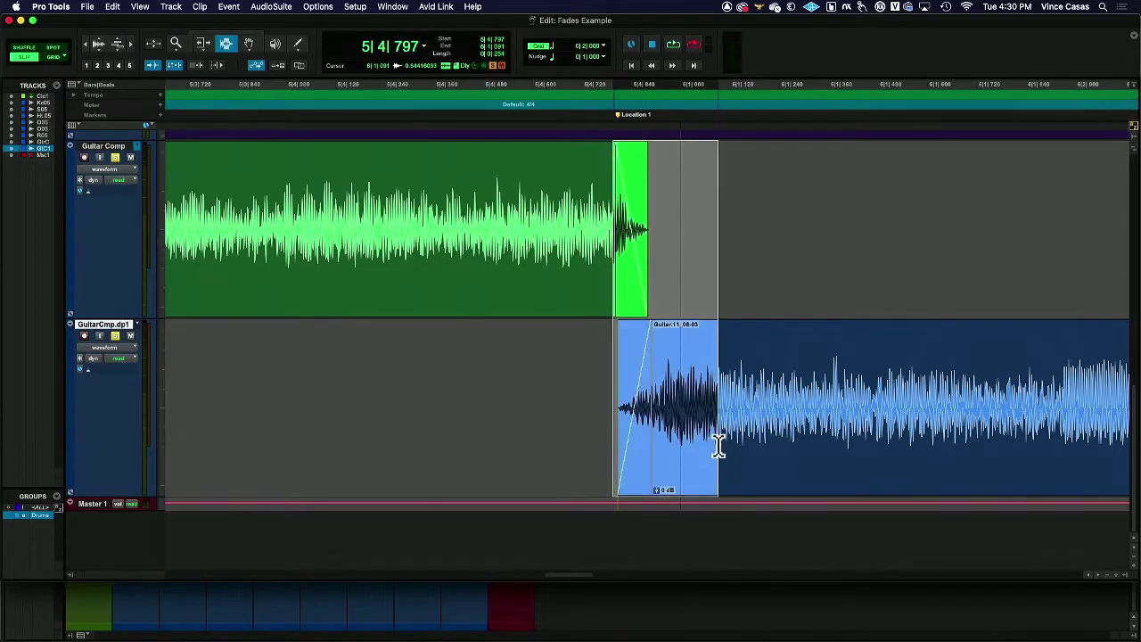
{"action": "scroll", "coordinate": [724, 443], "scroll_direction": "right", "scroll_amount": 15}
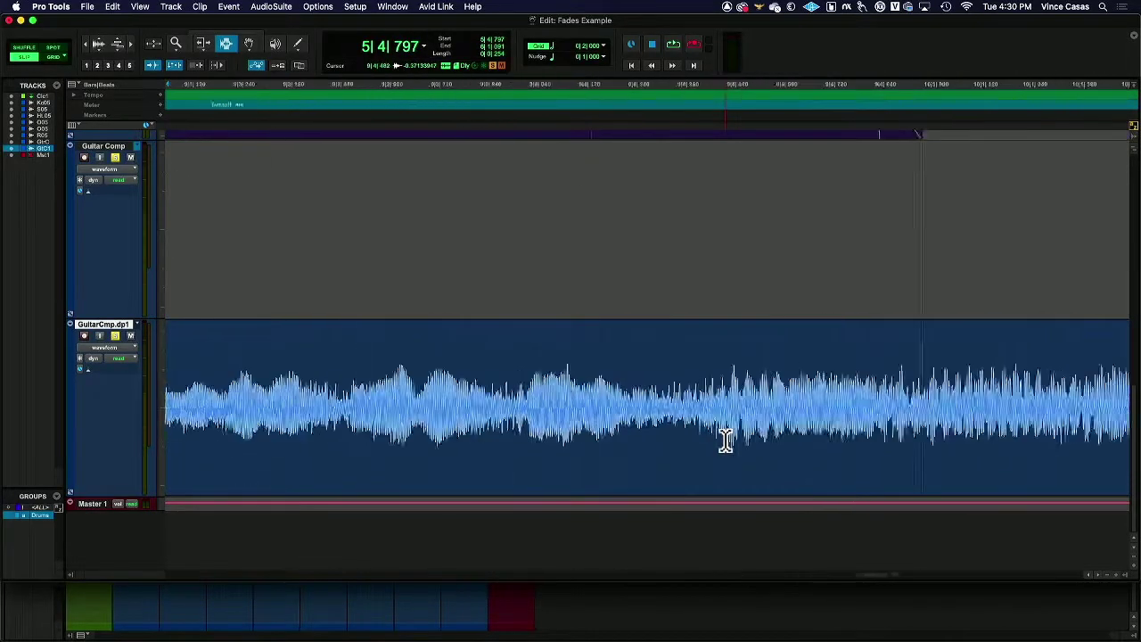
{"action": "scroll", "coordinate": [724, 443], "scroll_direction": "right", "scroll_amount": 5}
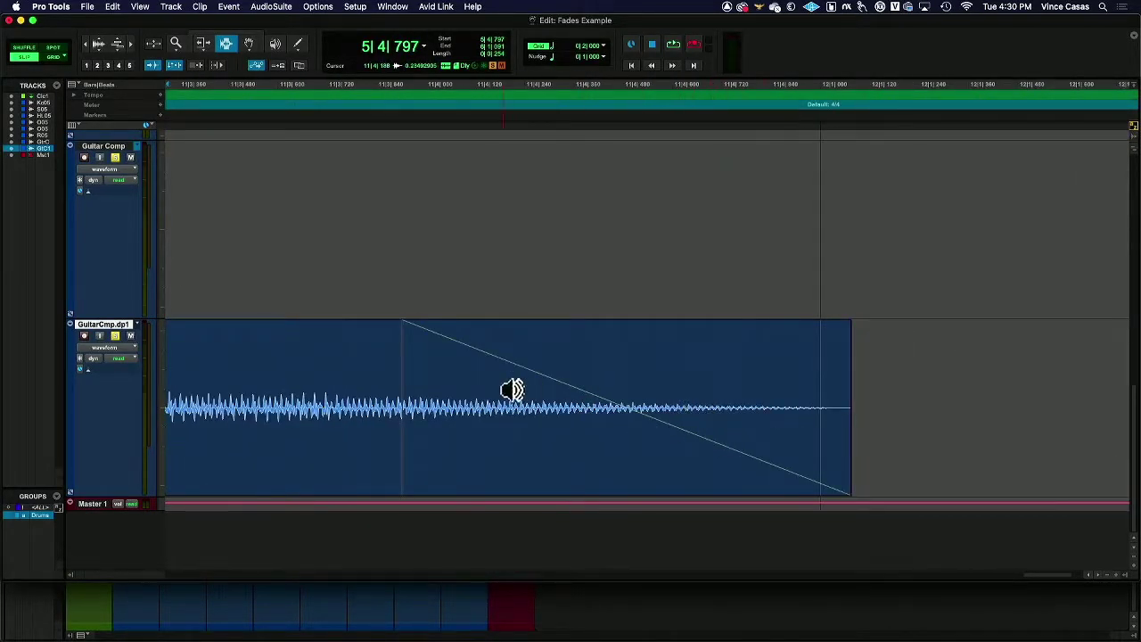
{"action": "scroll", "coordinate": [426, 384], "scroll_direction": "left", "scroll_amount": 8}
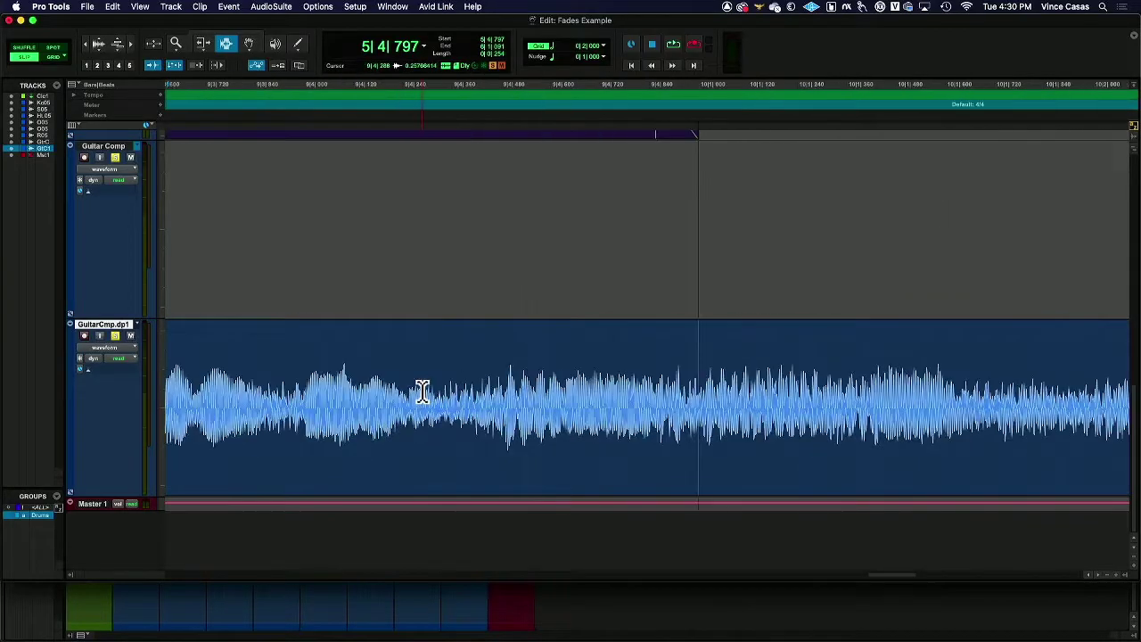
{"action": "scroll", "coordinate": [423, 392], "scroll_direction": "left", "scroll_amount": 8}
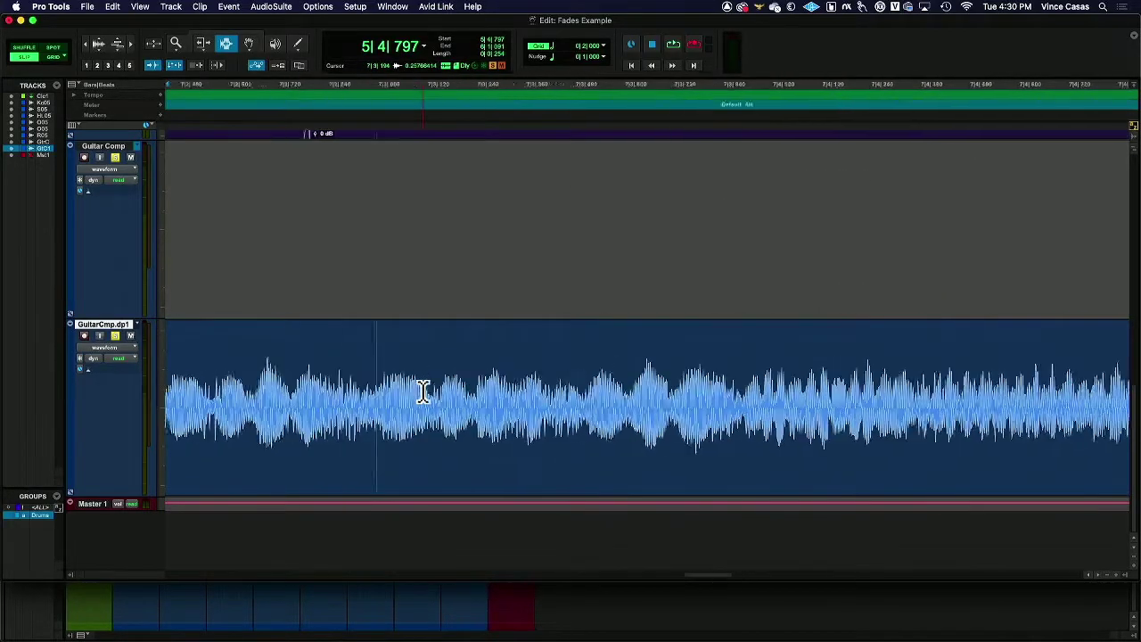
{"action": "scroll", "coordinate": [423, 392], "scroll_direction": "left", "scroll_amount": 8}
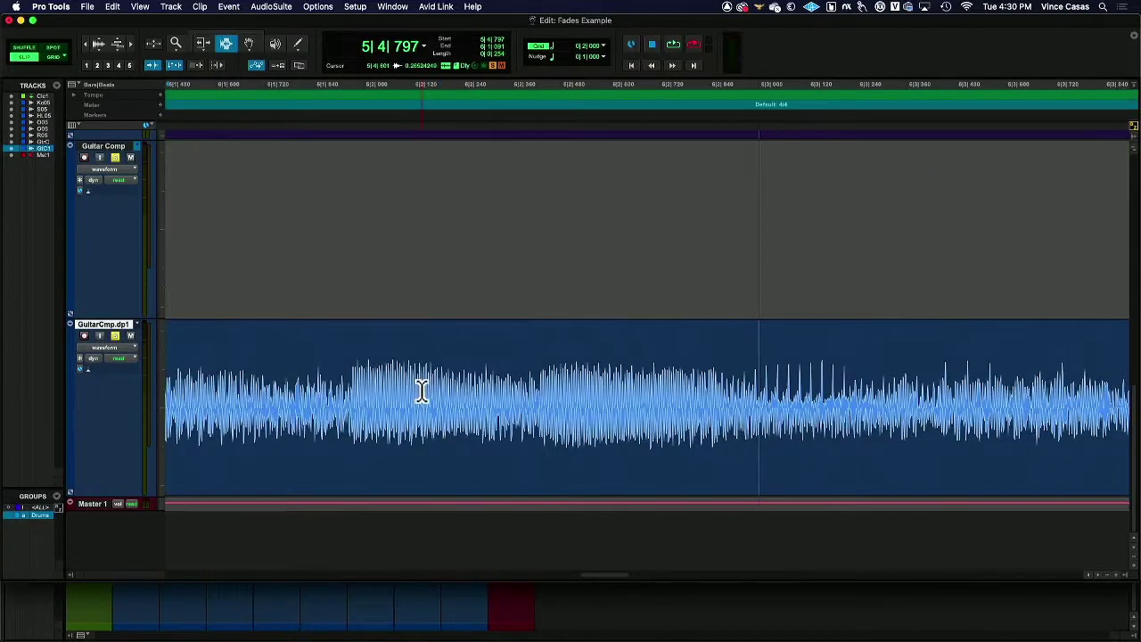
{"action": "scroll", "coordinate": [418, 390], "scroll_direction": "up", "scroll_amount": 5}
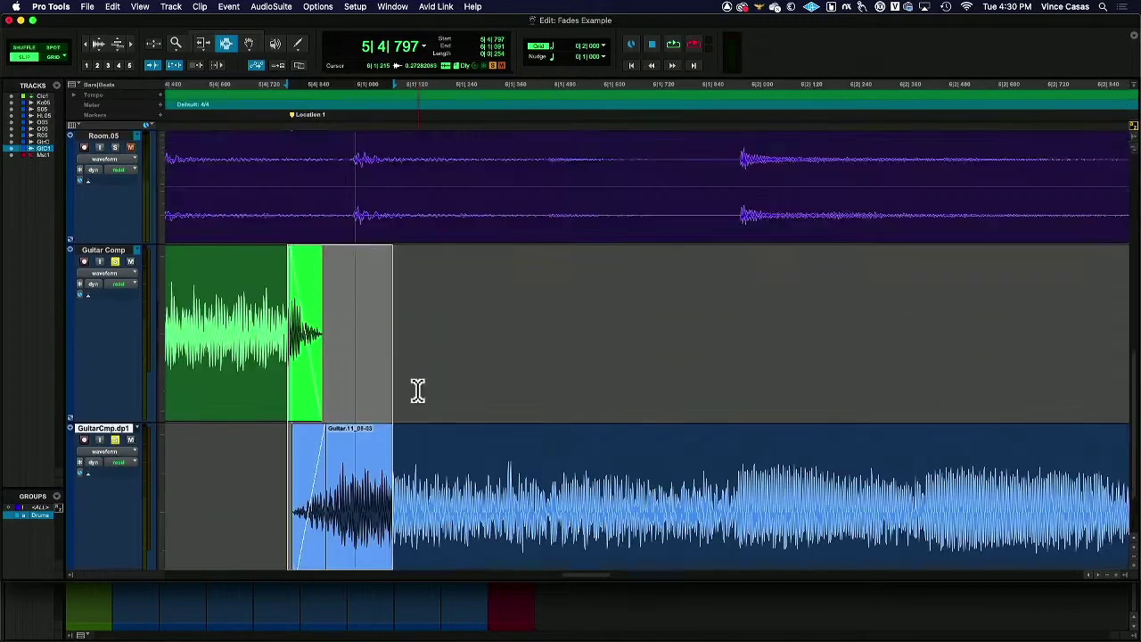
{"action": "left_click", "coordinate": [262, 441]}
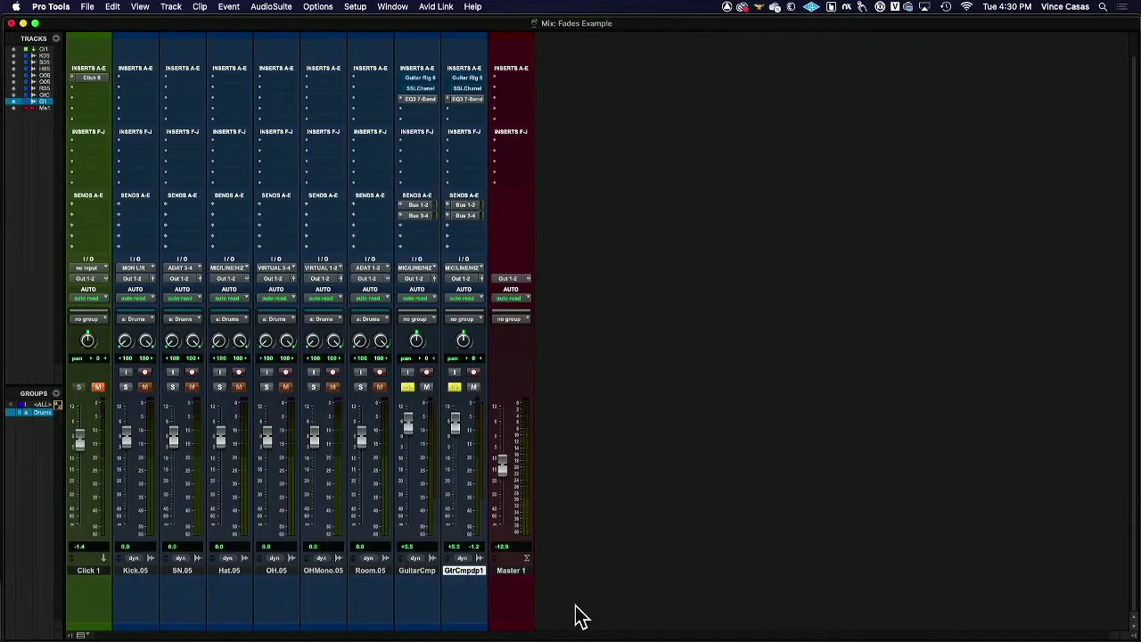
Step: In the Mix window, set GtrCmpdp1's EQ3 7-Band filter slope to 24 dB/oct and bypass its mid and high bands
{"action": "left_click", "coordinate": [577, 614]}
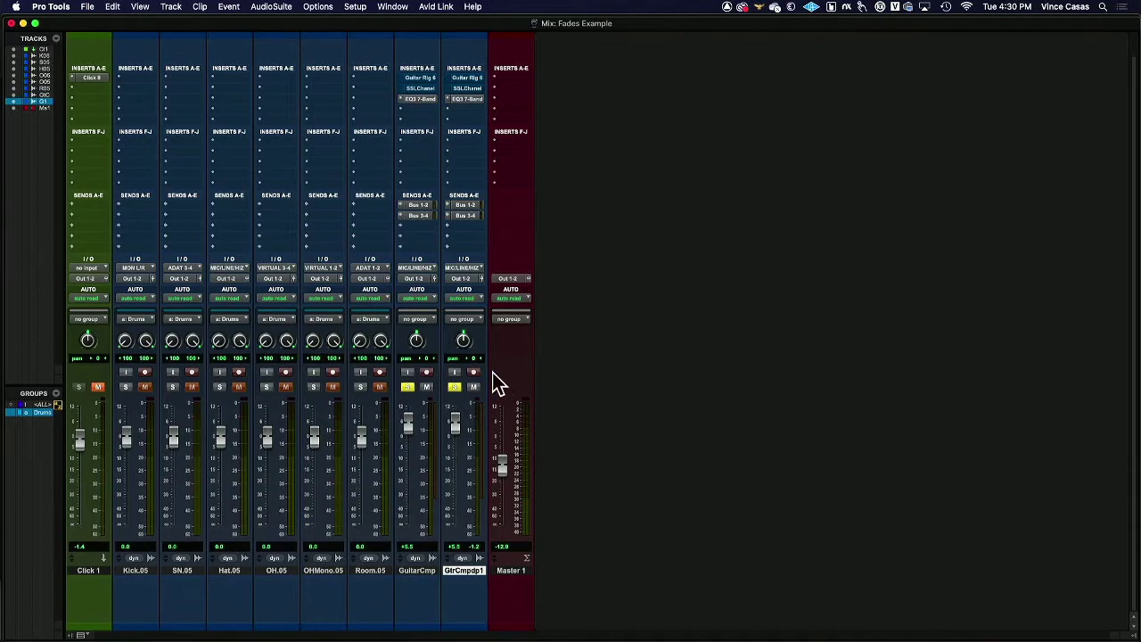
{"action": "left_click", "coordinate": [469, 100]}
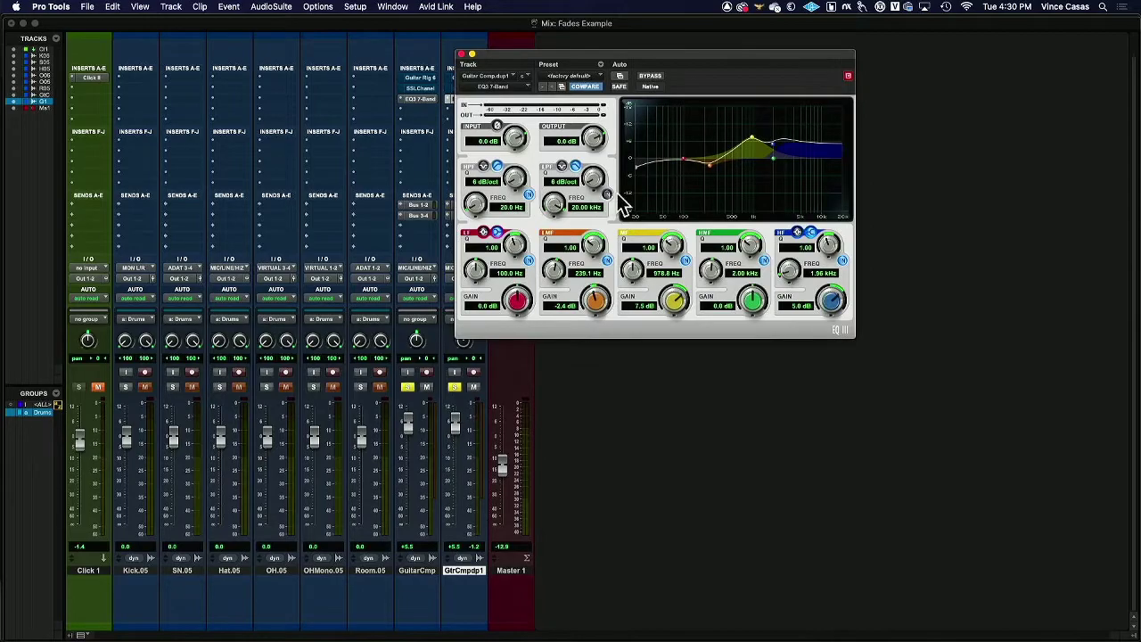
{"action": "left_click_drag", "start_coordinate": [592, 179], "coordinate": [581, 29]}
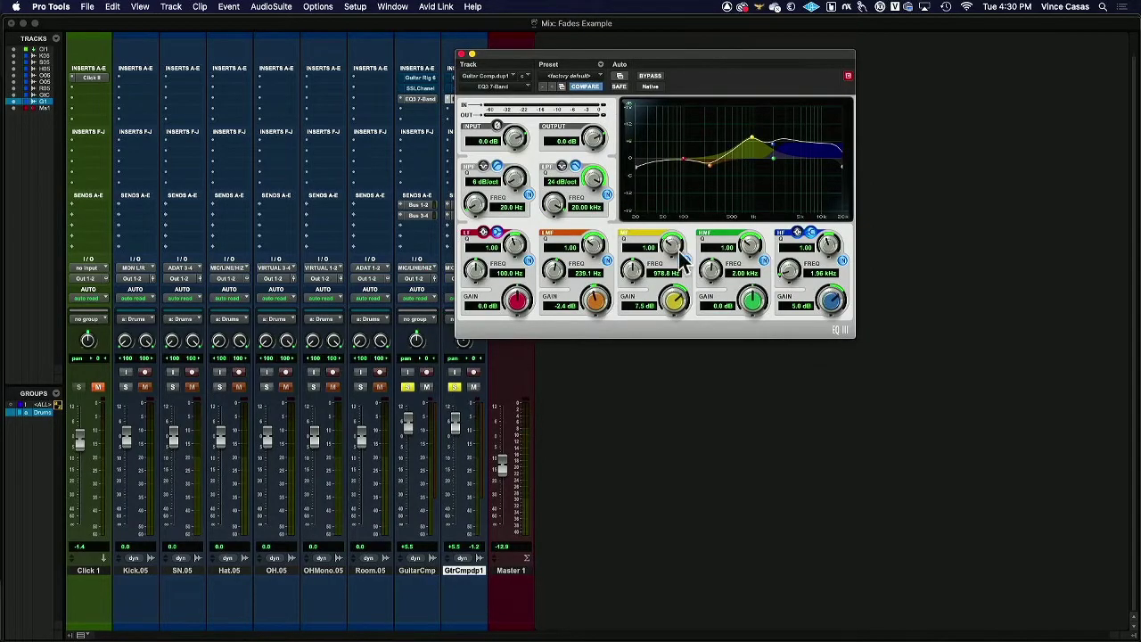
{"action": "left_click", "coordinate": [684, 260]}
{"action": "left_click", "coordinate": [842, 259]}
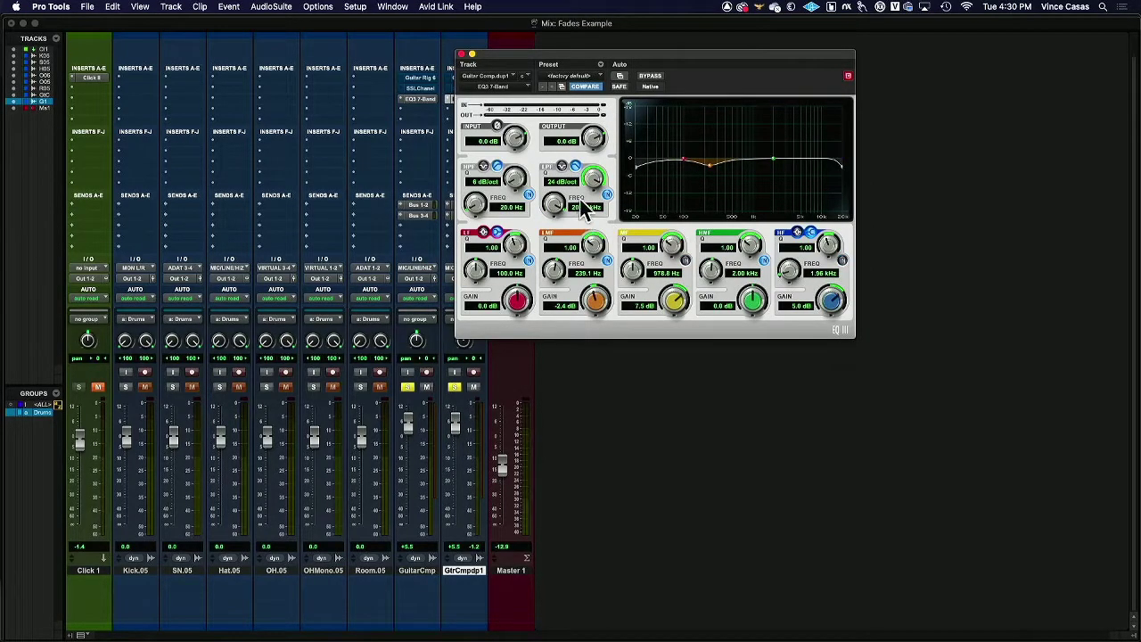
Step: Set the EQ3 low-pass cutoff to 1.25 kHz and the high-pass cutoff to 478.8 Hz
{"action": "left_click_drag", "start_coordinate": [584, 206], "coordinate": [545, 266]}
{"action": "left_click_drag", "start_coordinate": [485, 201], "coordinate": [497, 11]}
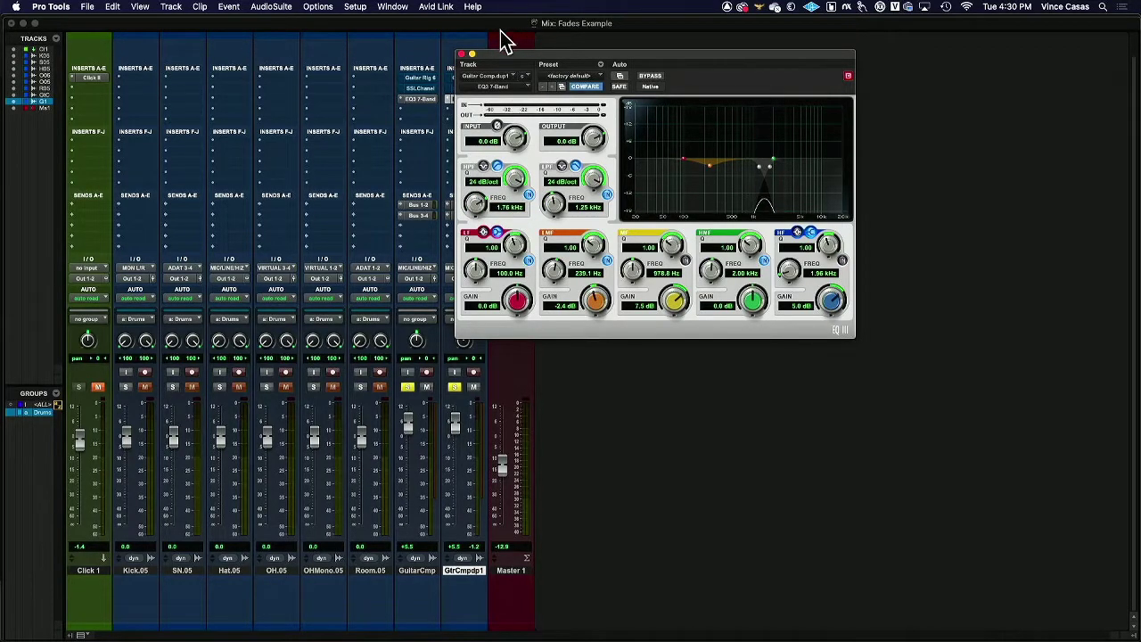
{"action": "left_click_drag", "start_coordinate": [477, 205], "coordinate": [486, 235]}
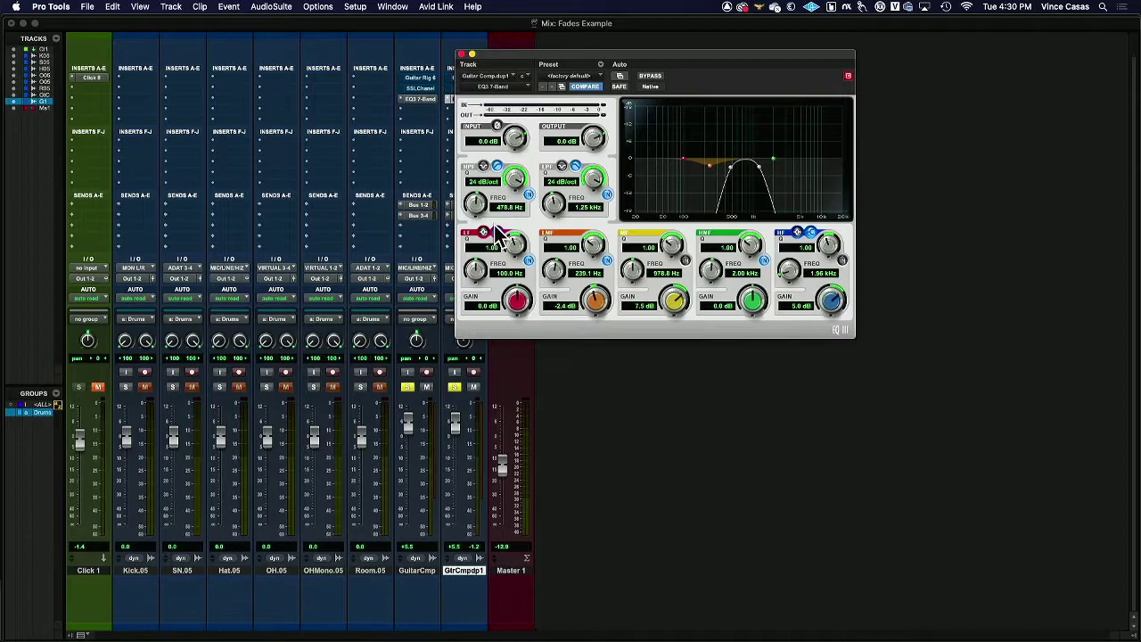
{"action": "key", "text": "super+equal"}
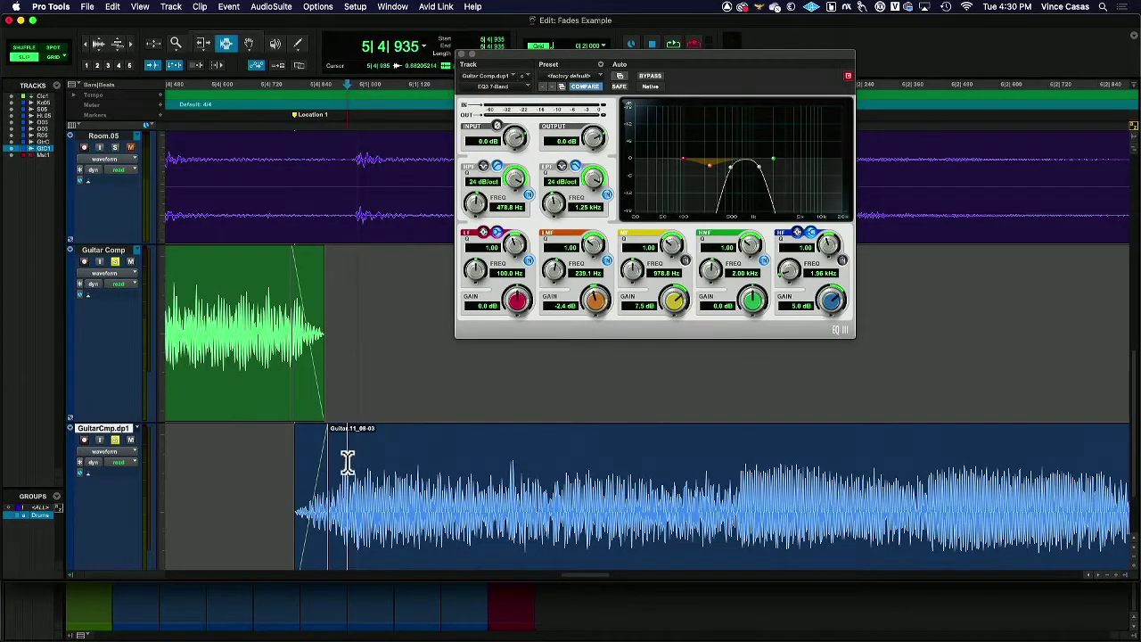
Step: Close the EQ window and audition the band-passed crossfade from 5|3|859
{"action": "key", "text": "space"}
{"action": "key", "text": "space"}
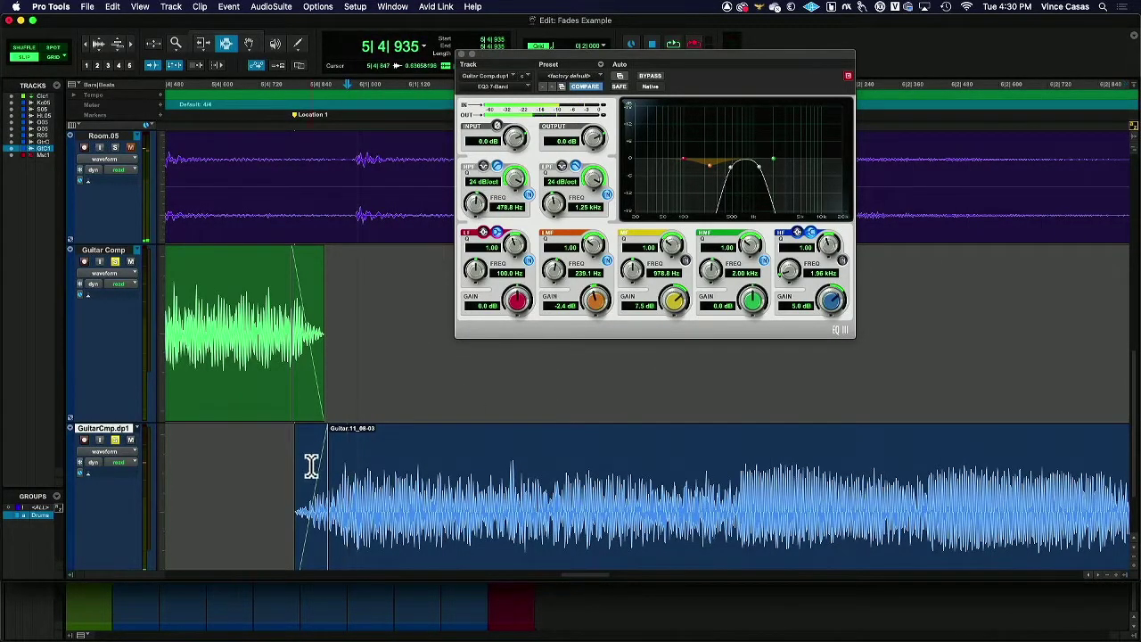
{"action": "scroll", "coordinate": [230, 473], "scroll_direction": "left", "scroll_amount": 5}
{"action": "left_click", "coordinate": [351, 473]}
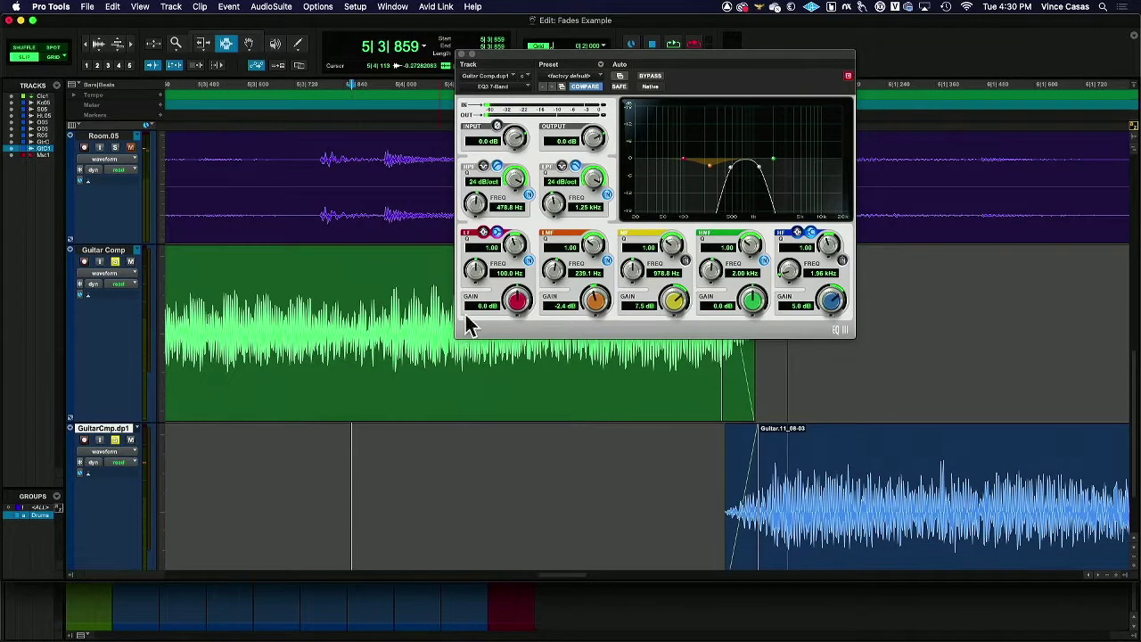
{"action": "left_click", "coordinate": [462, 55]}
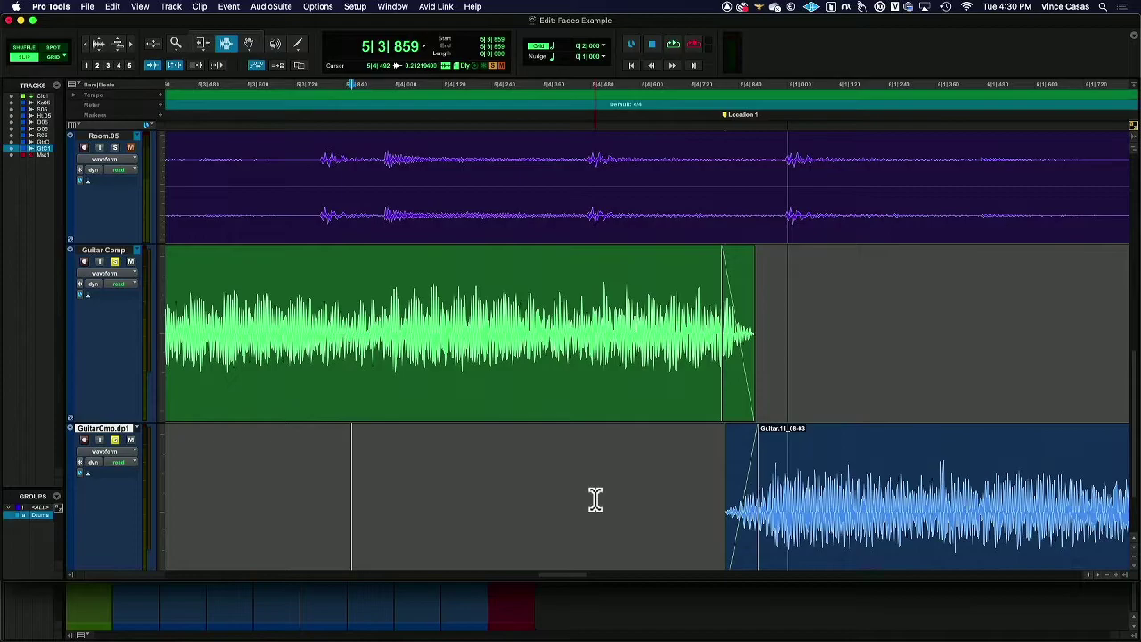
{"action": "key", "text": "space"}
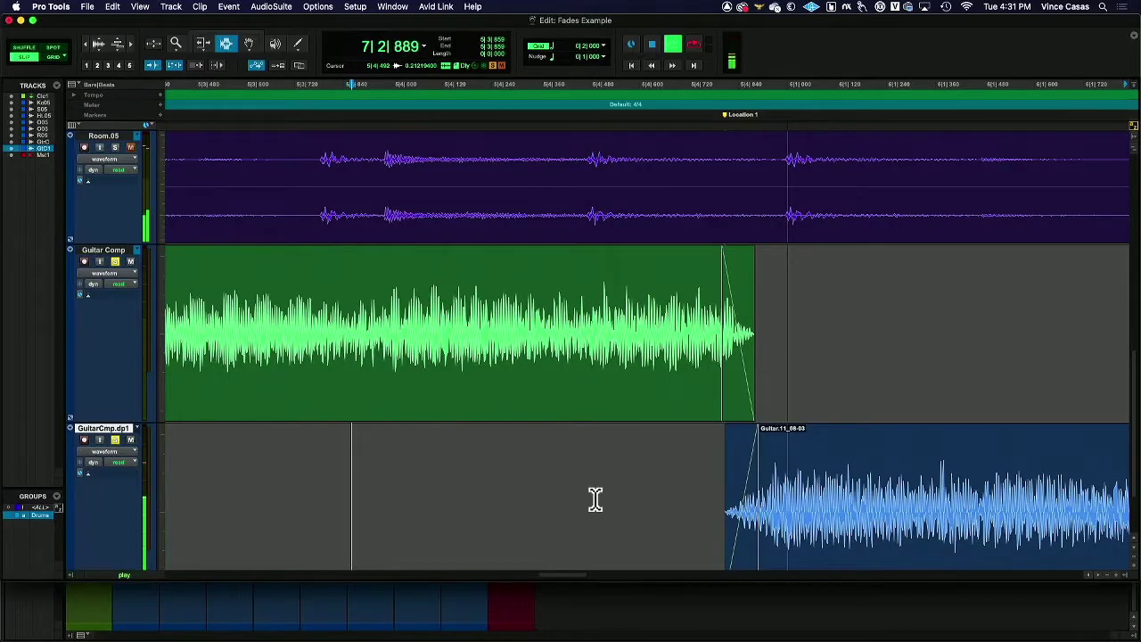
{"action": "key", "text": "space"}
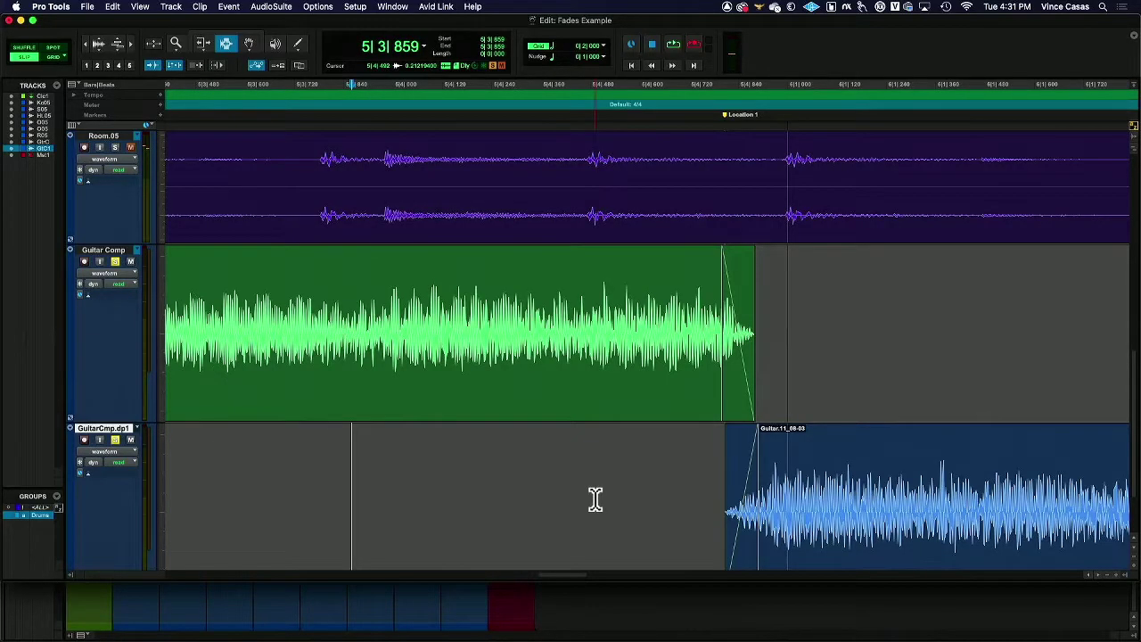